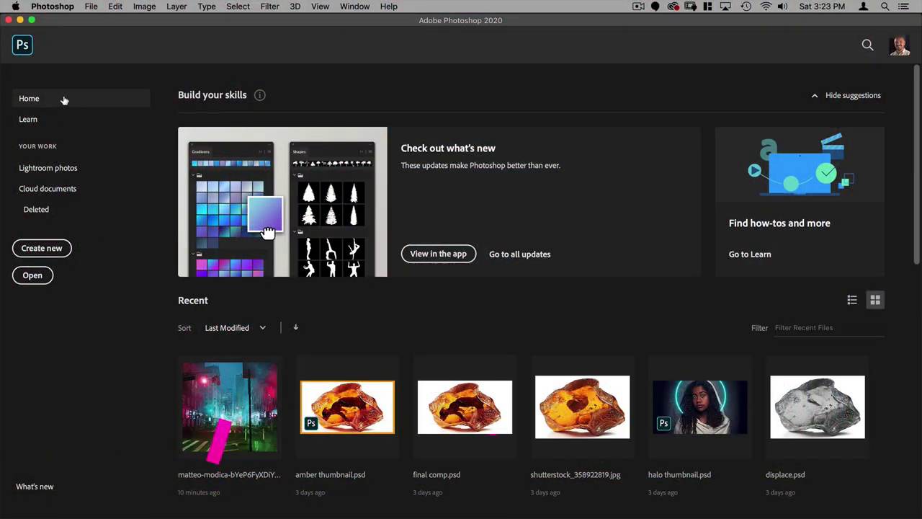
Hide the Home screen's skill suggestions and check the recent-files sort options without changing them.
click(63, 97)
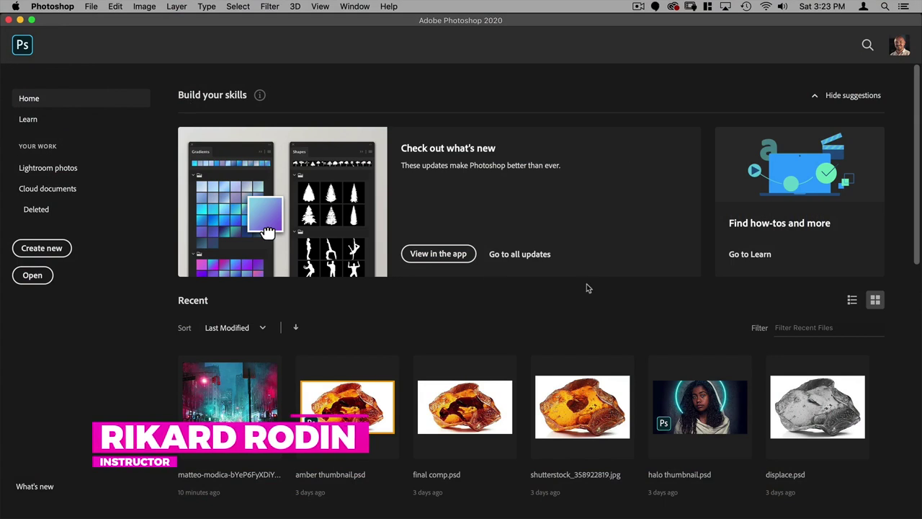
click(815, 95)
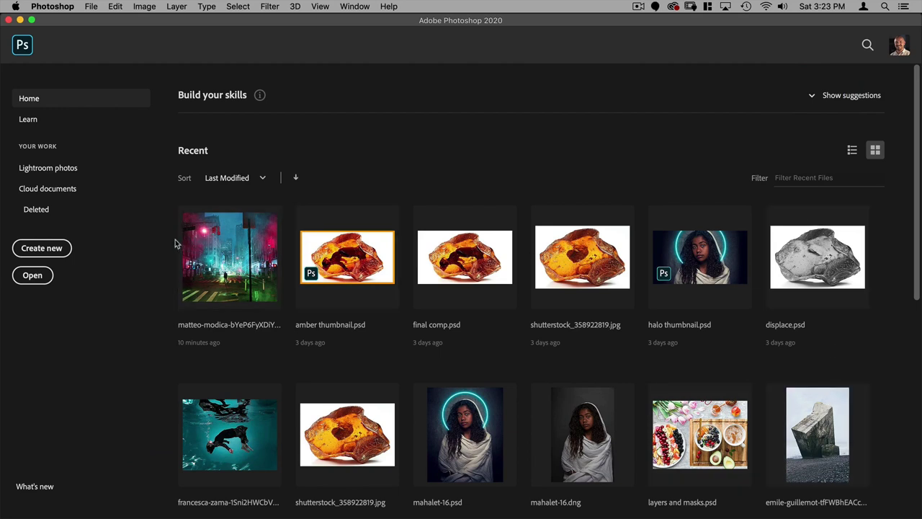
click(220, 180)
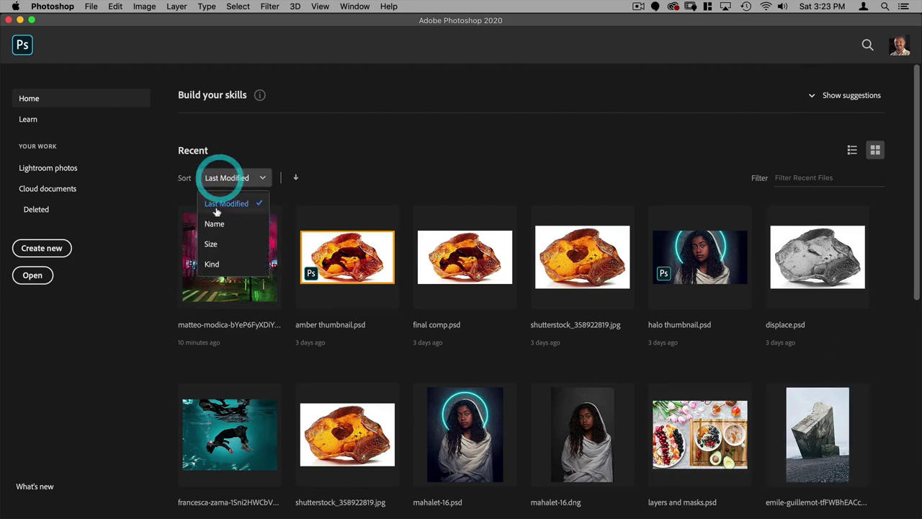
click(234, 179)
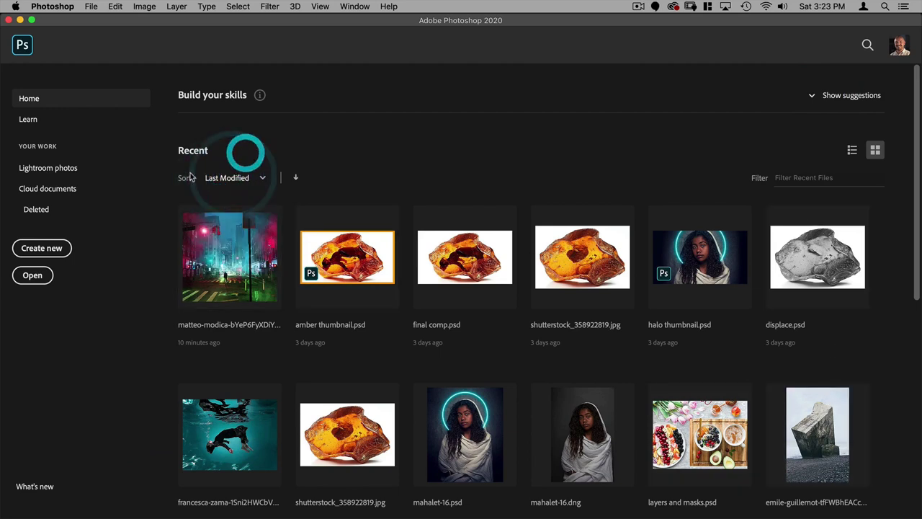
Browse the Learn tutorials and Deleted files pages, then return to the Home screen.
click(52, 119)
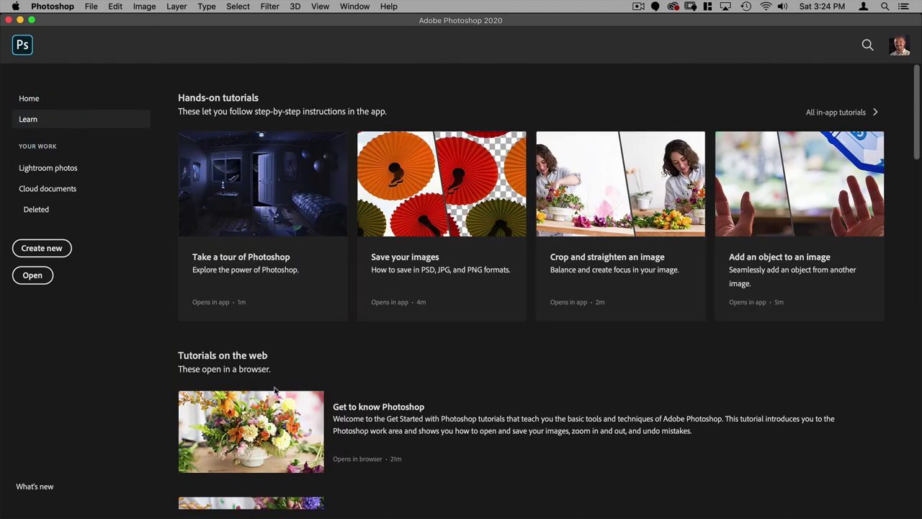
scroll(238, 367, down, 10)
scroll(238, 366, down, 15)
scroll(237, 348, up, 13)
scroll(282, 334, up, 10)
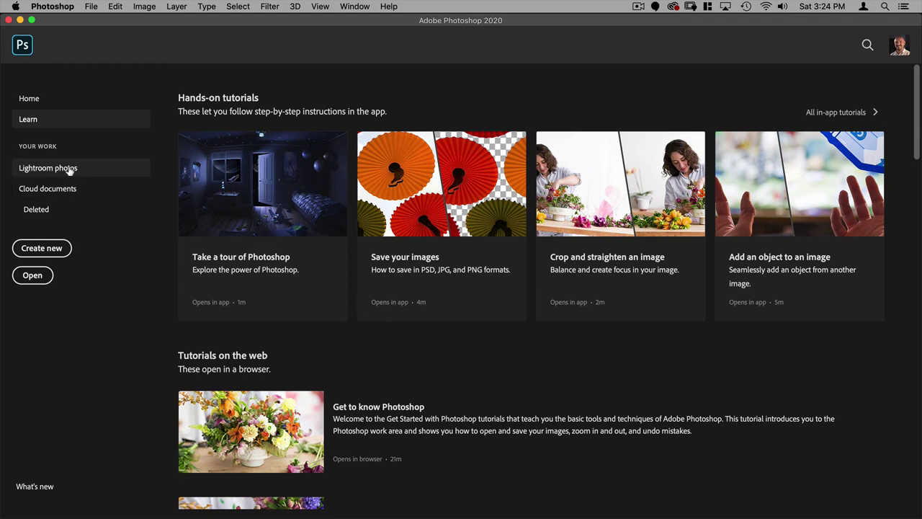
click(70, 215)
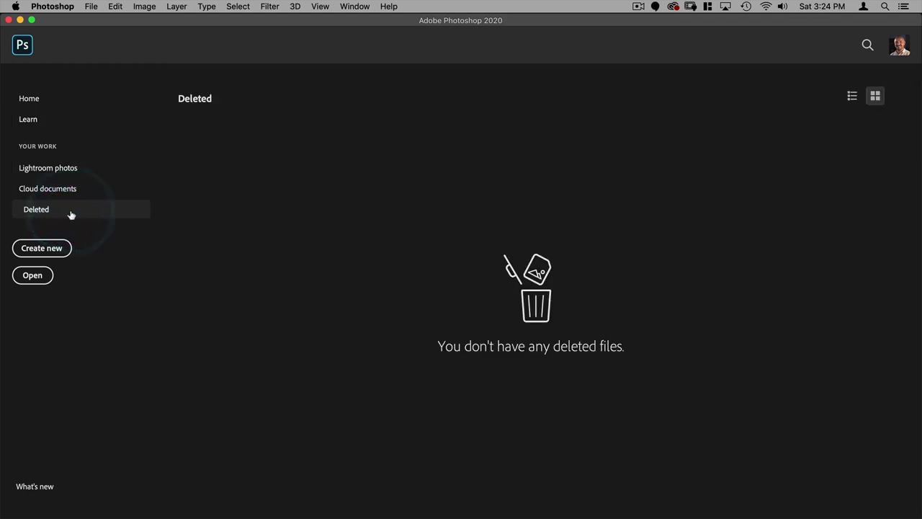
click(35, 97)
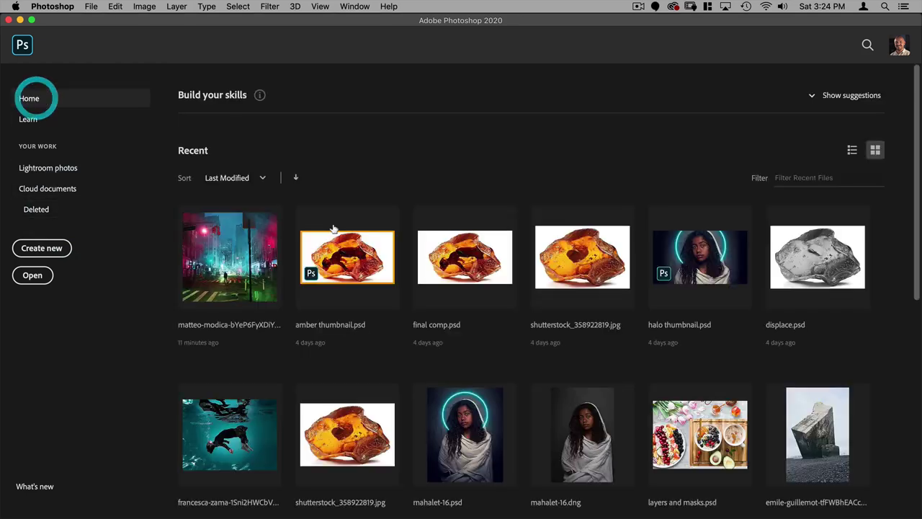
click(22, 46)
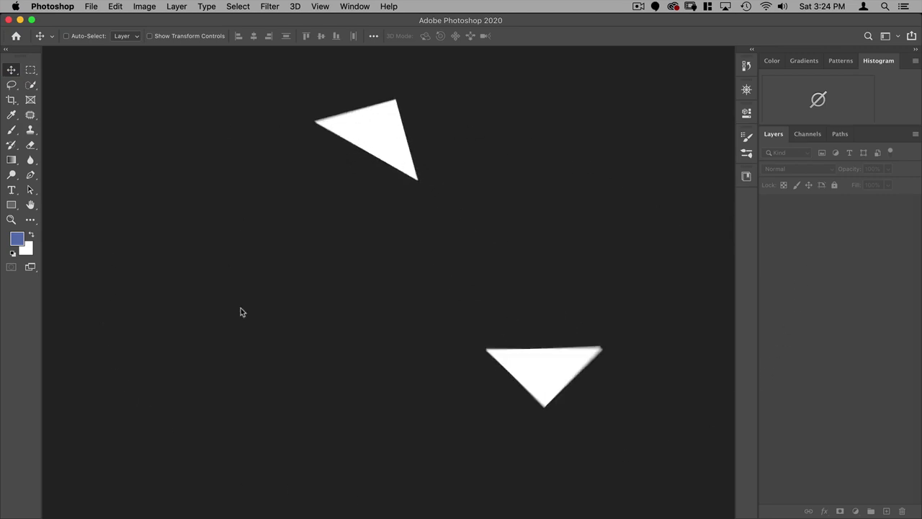
click(16, 36)
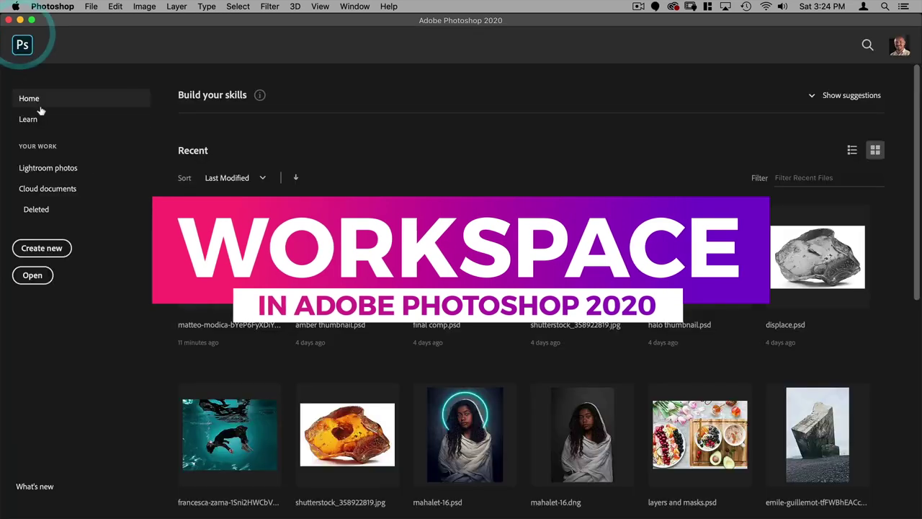
click(23, 45)
click(16, 36)
click(24, 46)
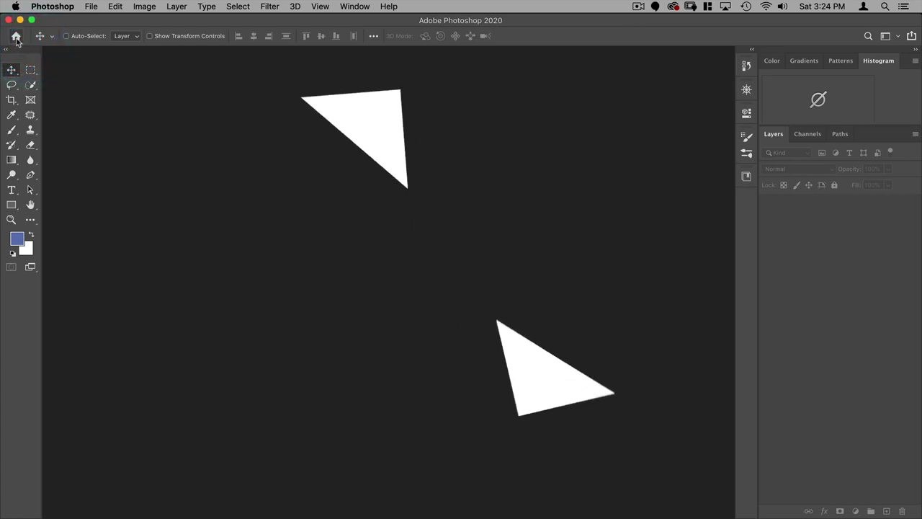
click(16, 35)
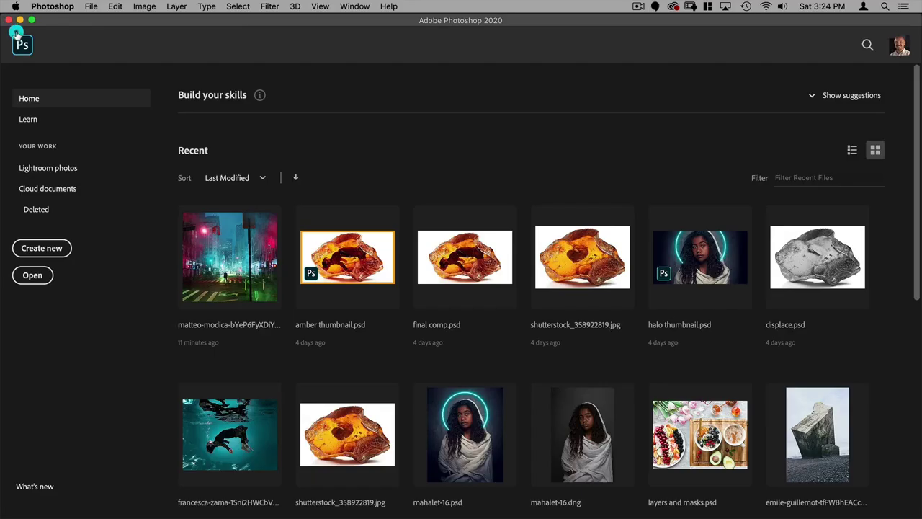
Open the neon city-street photo, the first thumbnail in Recent files.
click(216, 238)
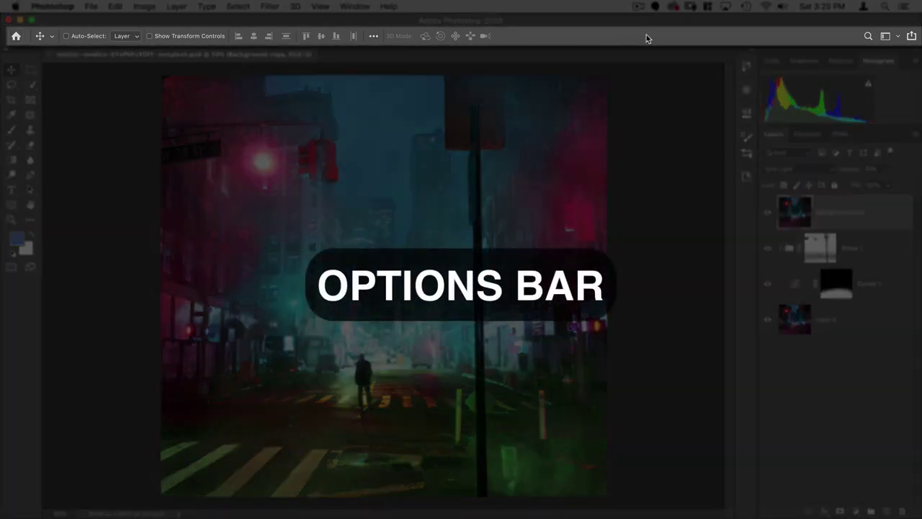
Compare the Quick Selection, Rectangular Marquee and Move tool options, keeping the marquee style Normal.
click(28, 84)
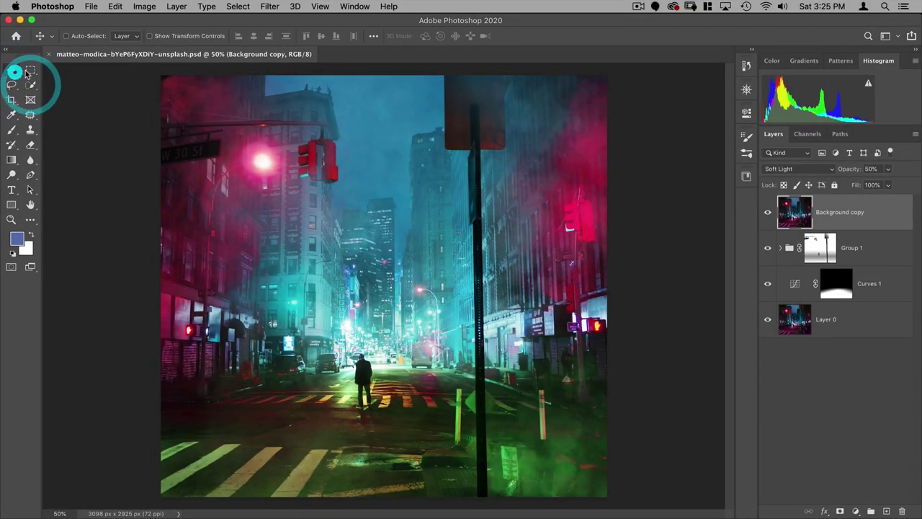
click(30, 69)
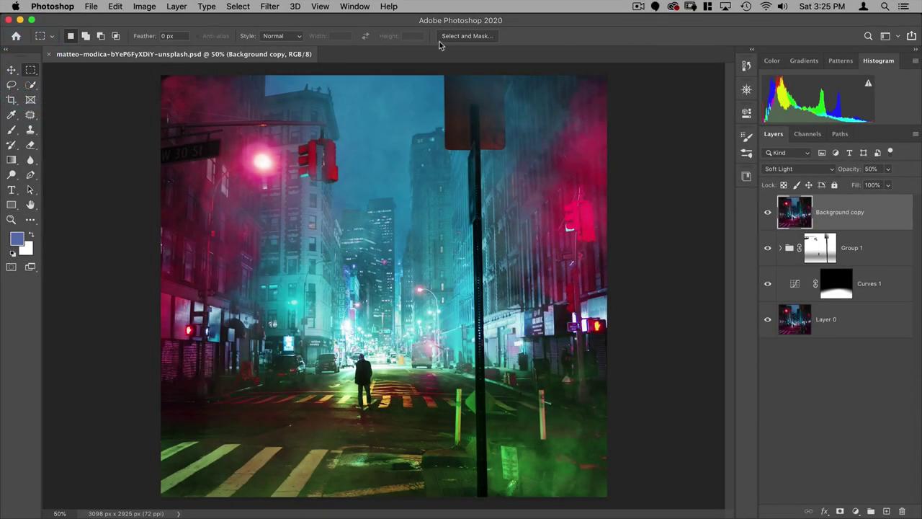
click(11, 69)
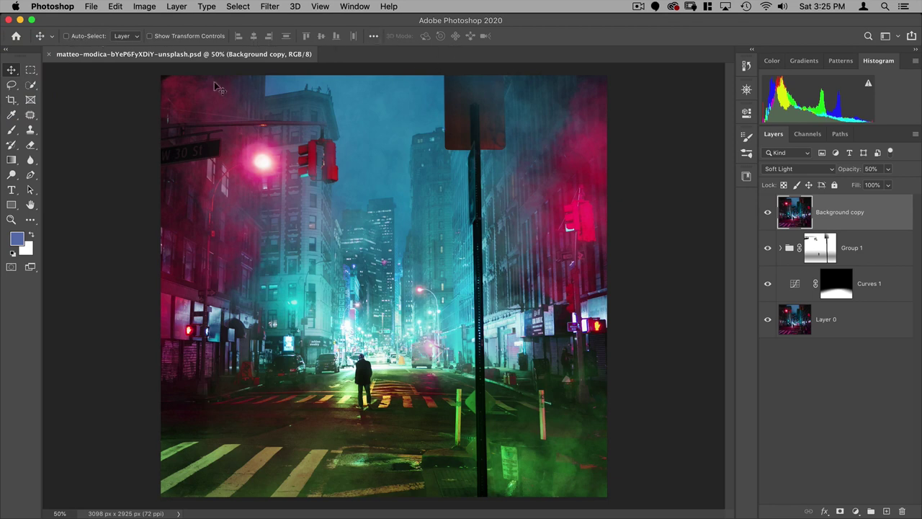
click(31, 70)
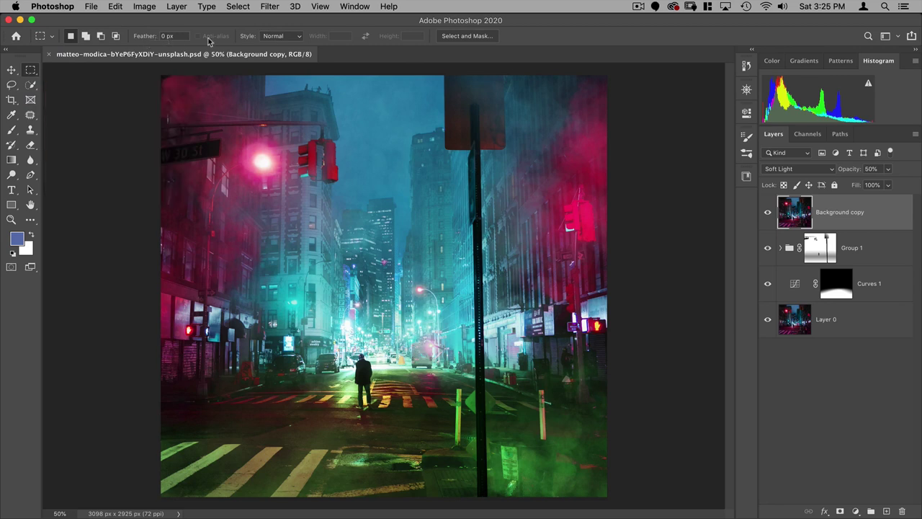
click(282, 37)
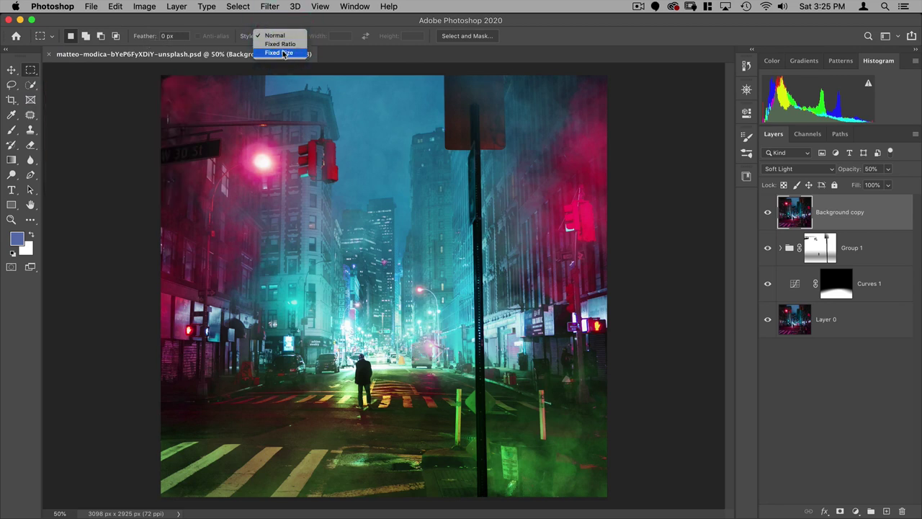
click(335, 30)
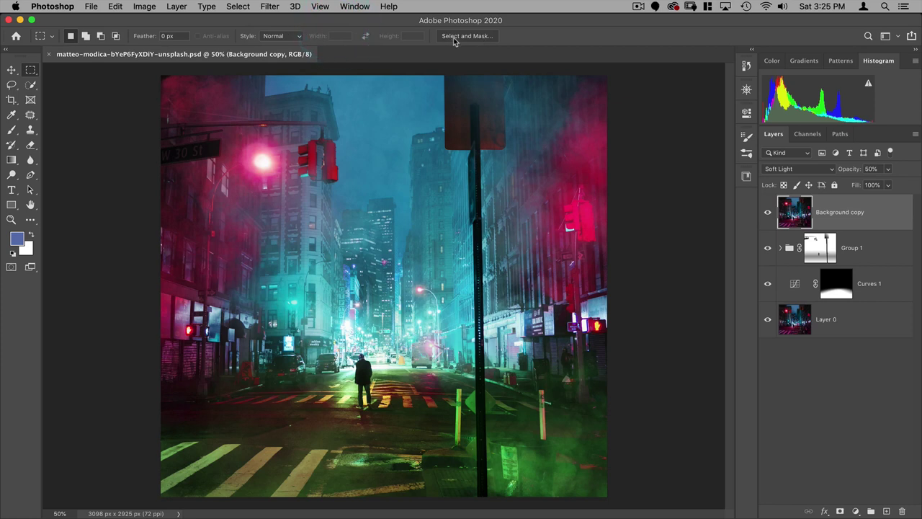
Try the Lasso variants, Quick Selection and Crop tools, ending on the Brush tool.
click(12, 85)
click(30, 85)
click(13, 85)
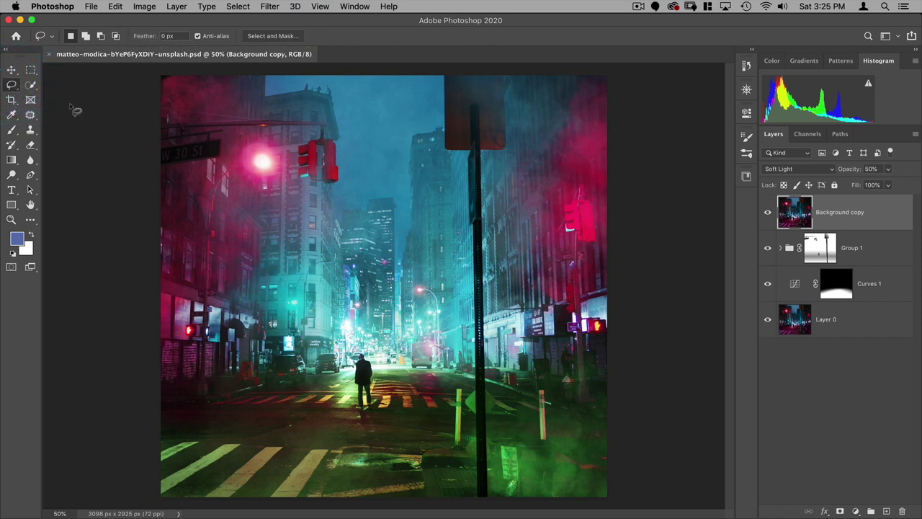
click(30, 85)
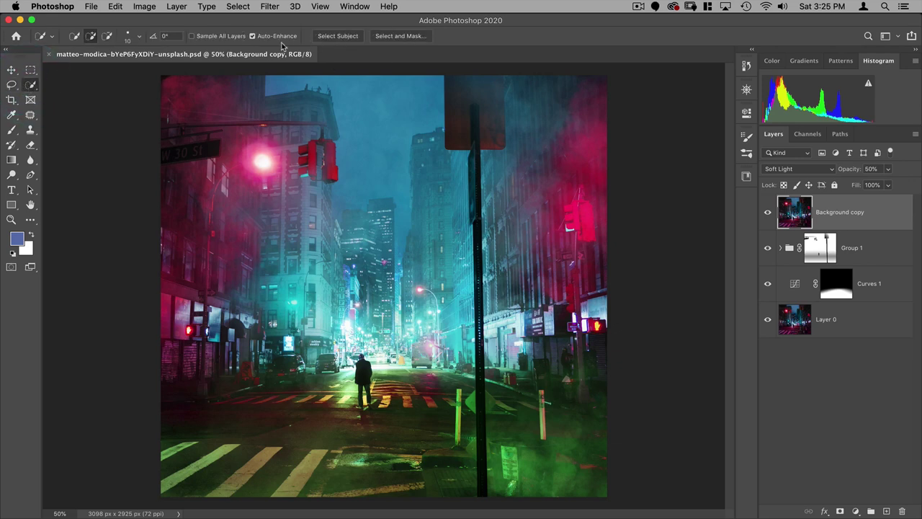
click(11, 100)
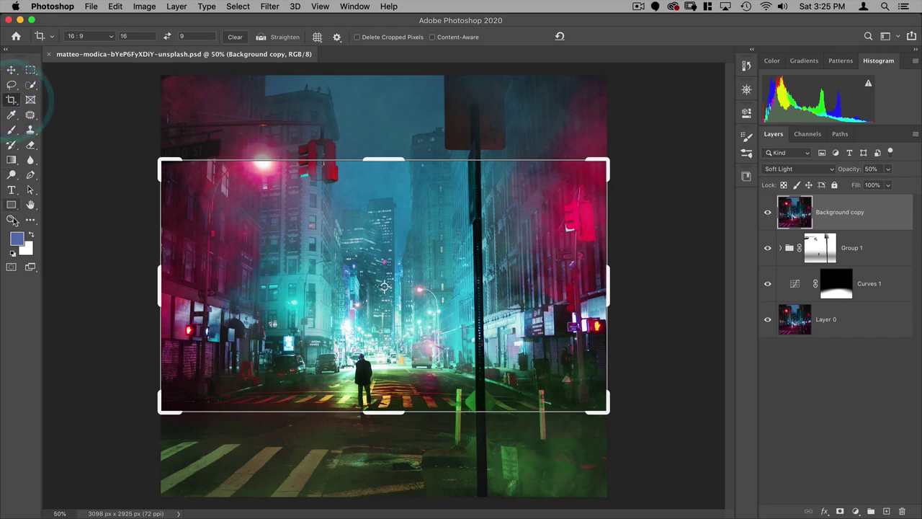
click(11, 130)
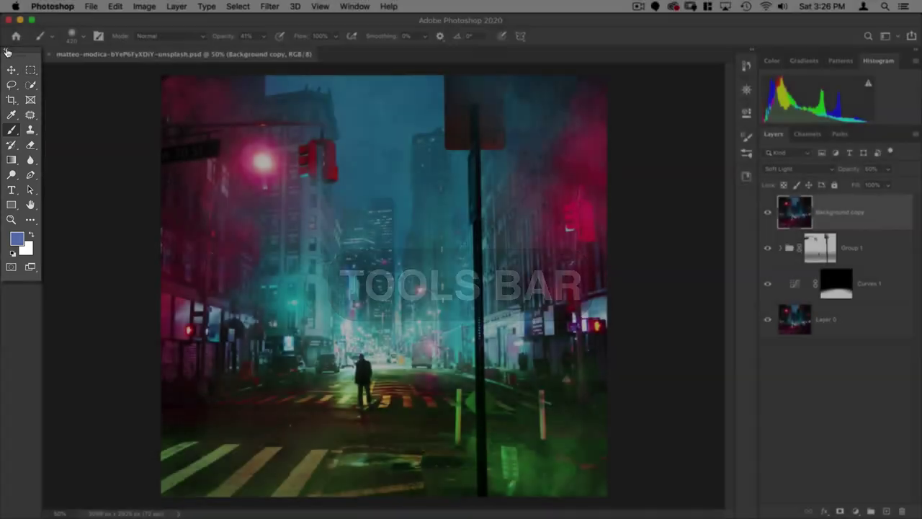
Toggle the toolbar between one and two columns, then float it over the workspace.
click(5, 50)
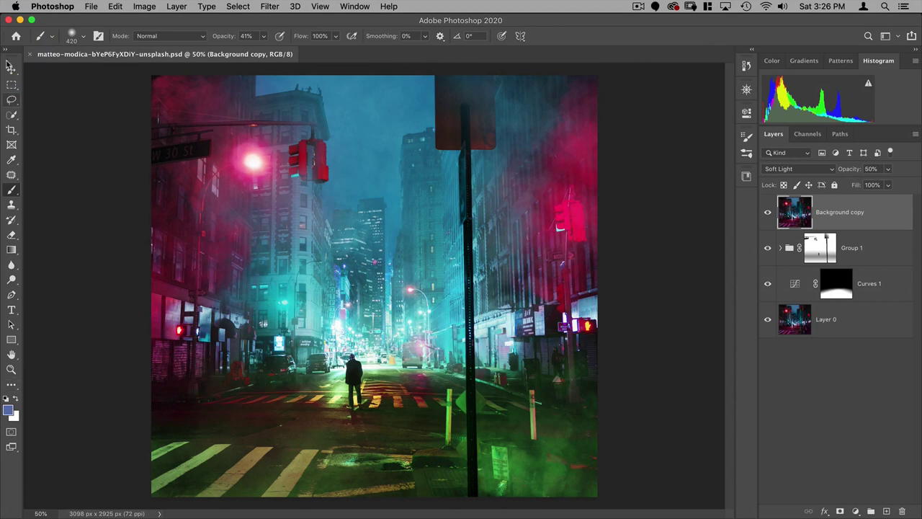
click(5, 51)
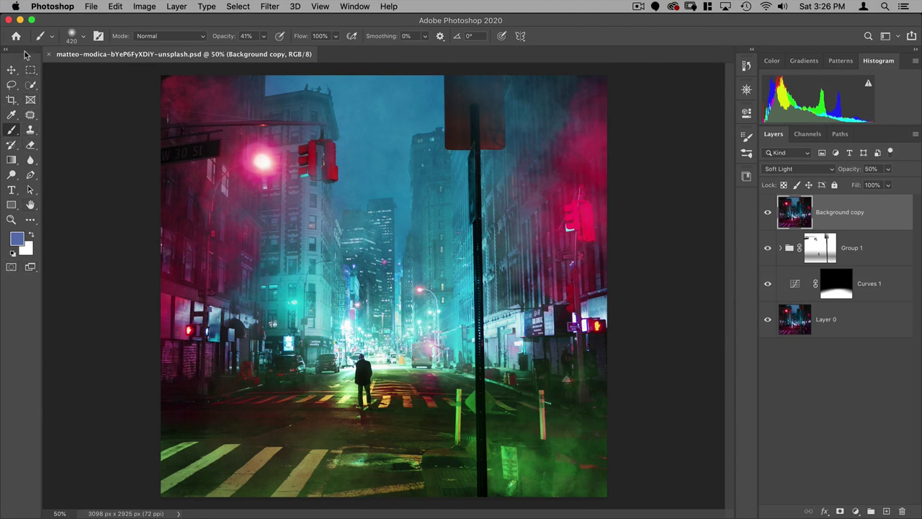
mouse_move(22, 62)
mouse_down()
mouse_move(90, 88)
mouse_move(68, 96)
mouse_move(90, 107)
mouse_move(63, 103)
mouse_move(32, 71)
mouse_up()
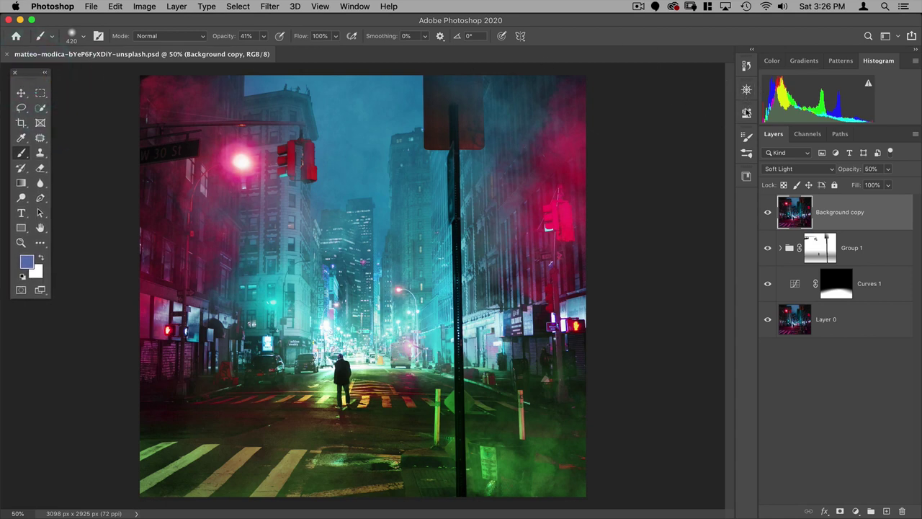
Pull the Properties panel out of the dock and re-dock it in a new position.
drag(746, 153, 746, 125)
click(747, 113)
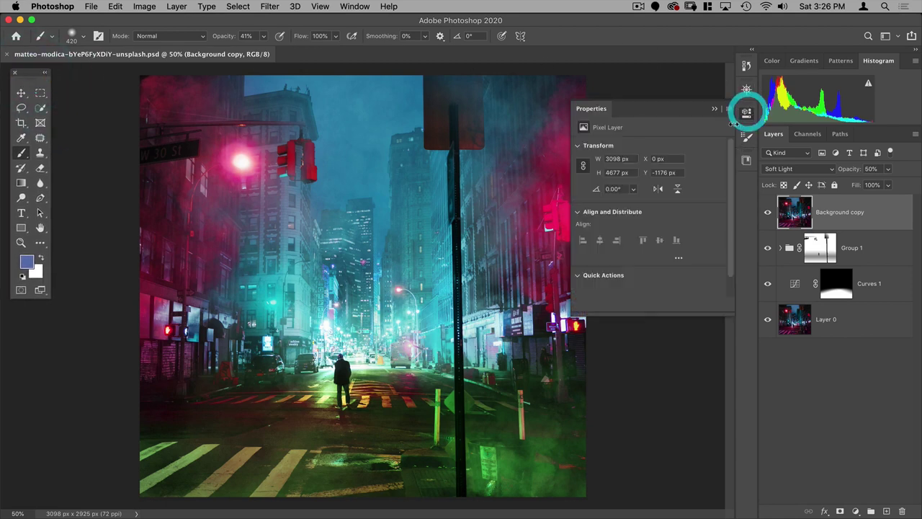
drag(605, 110, 649, 136)
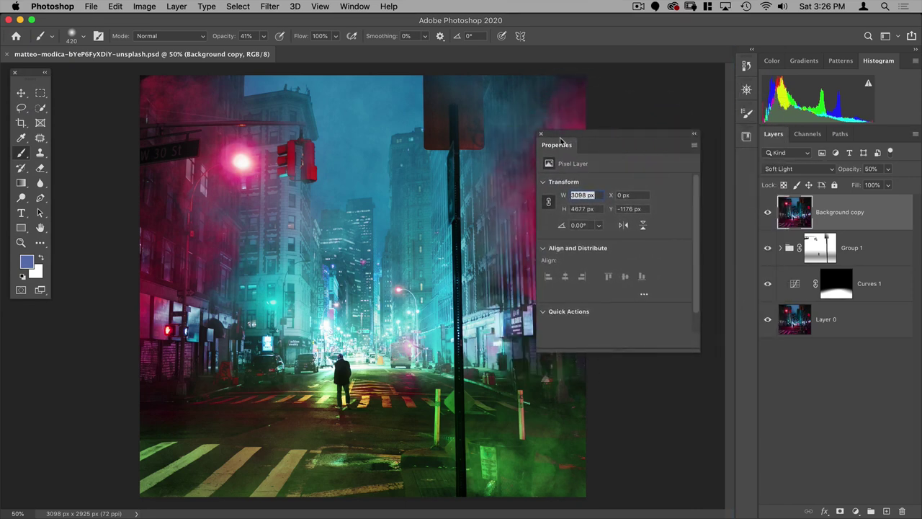
drag(559, 137, 757, 155)
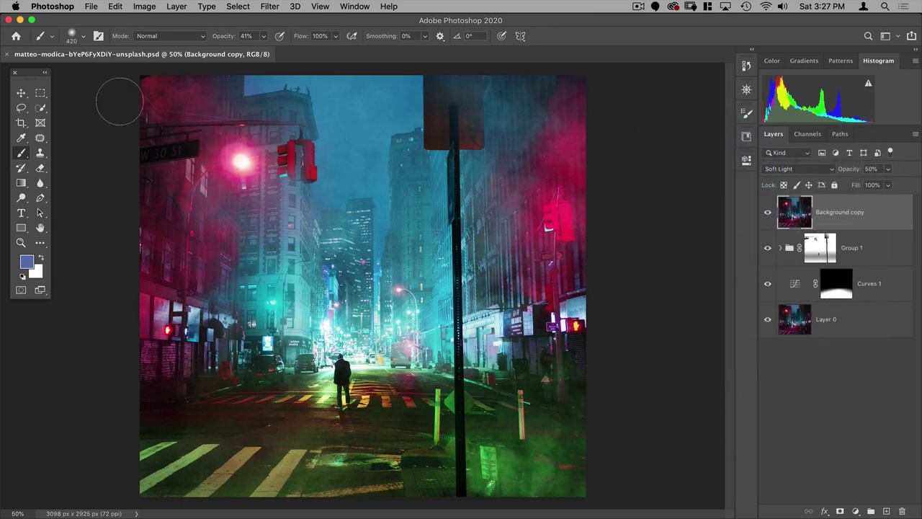
Dock the tools beside the panel group, then float, hide, reveal and re-dock the group at the right edge.
drag(32, 75, 6, 75)
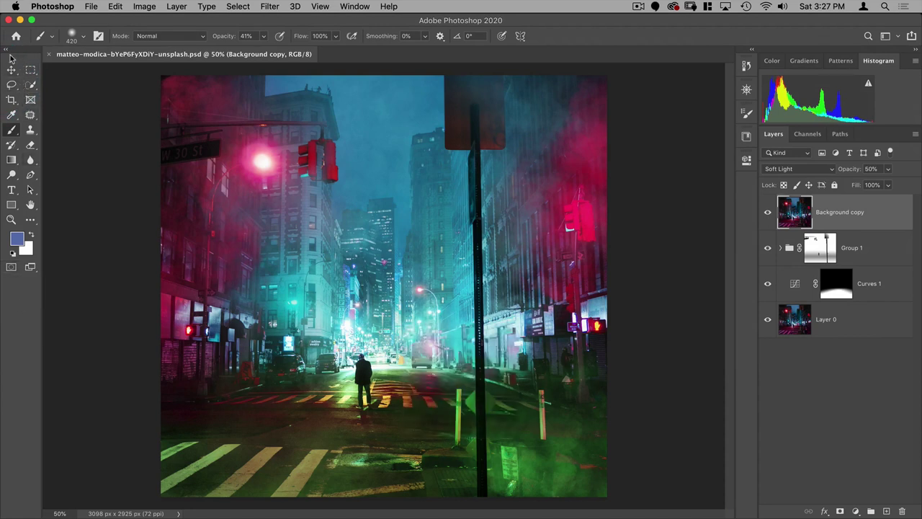
drag(22, 52, 719, 97)
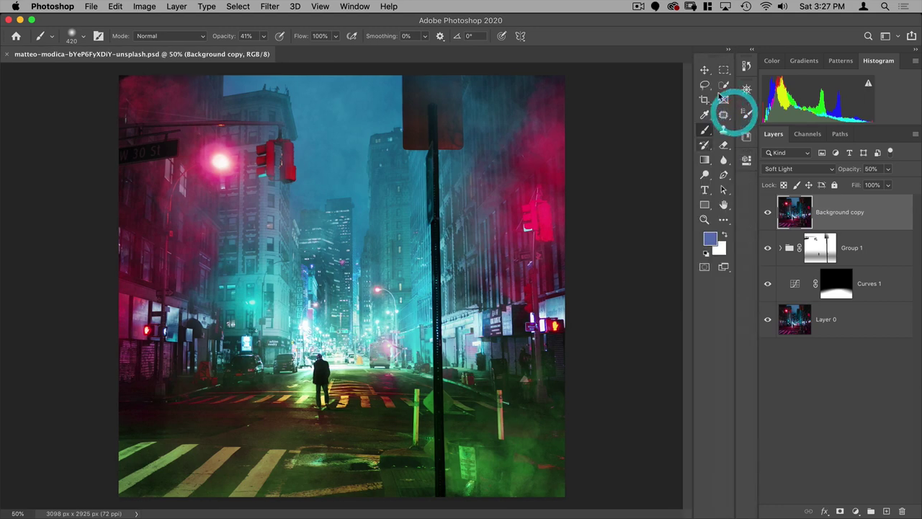
mouse_move(715, 51)
mouse_down()
mouse_move(609, 72)
mouse_move(598, 65)
mouse_move(715, 43)
mouse_up()
click(701, 49)
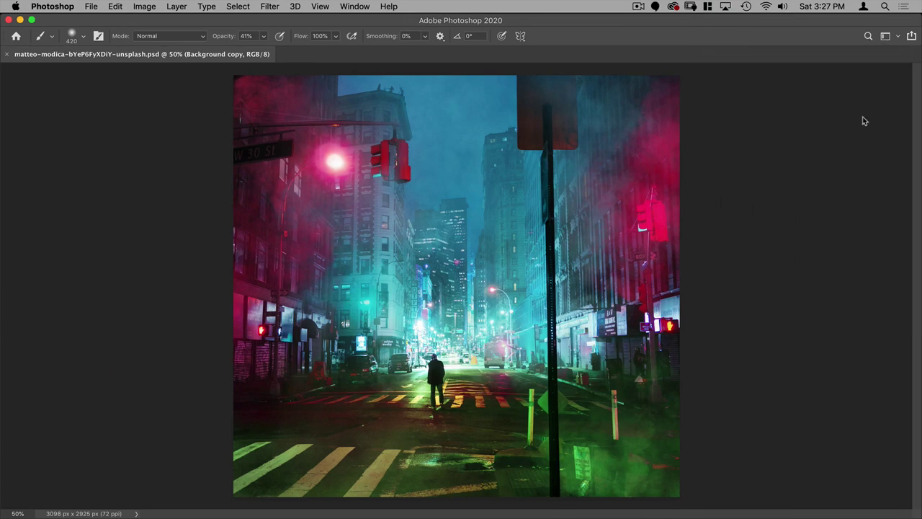
key(ctrl+alt+Left)
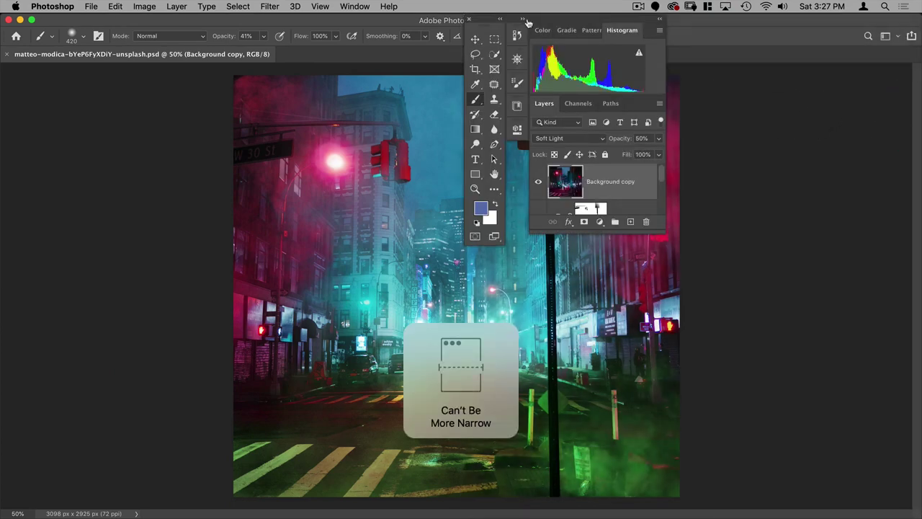
drag(785, 124, 915, 137)
Move the Tools panel to the left edge as a single column.
drag(747, 57, 2, 123)
click(13, 59)
click(7, 52)
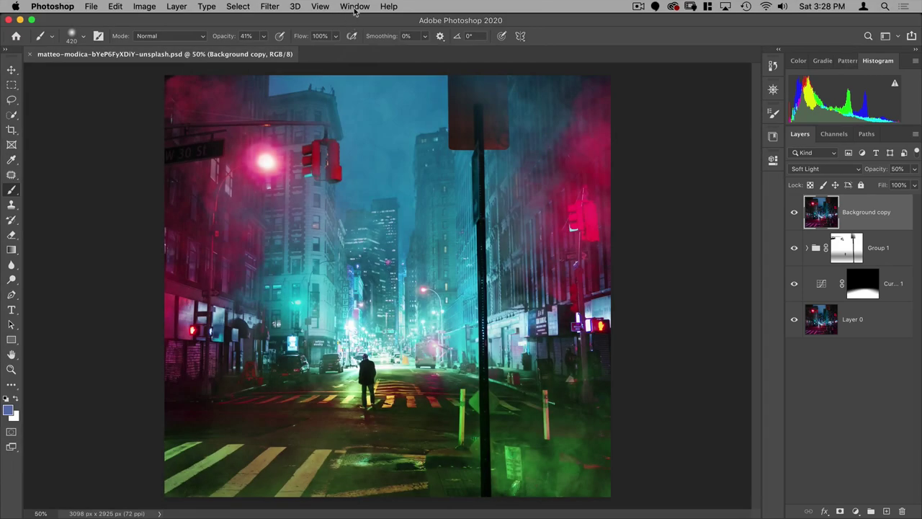
click(354, 7)
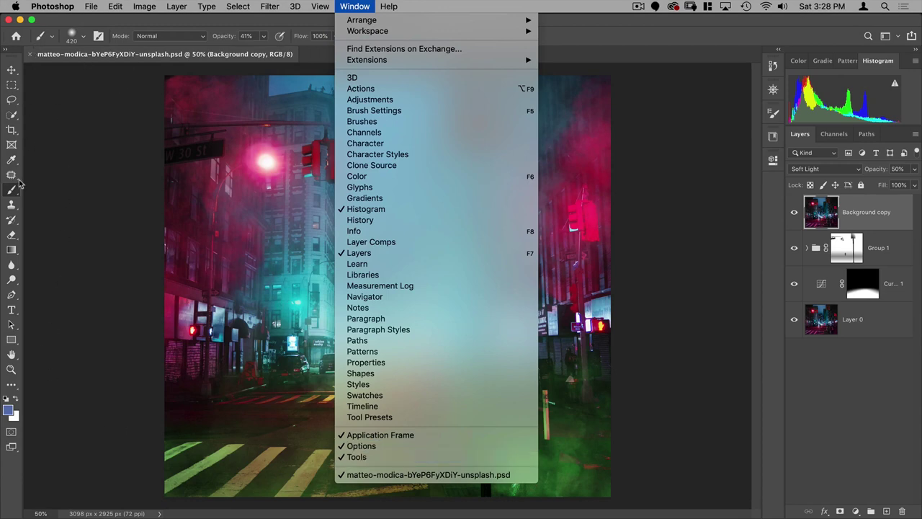
click(381, 434)
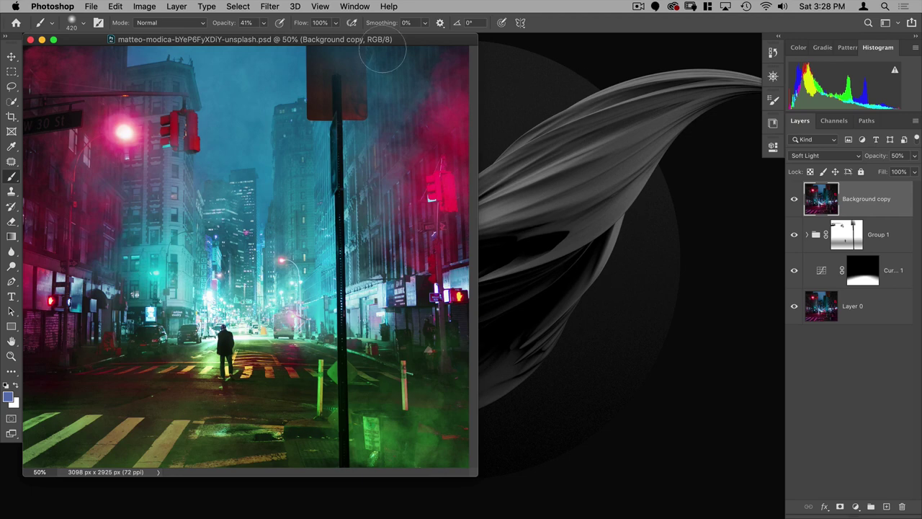
drag(385, 39, 451, 51)
click(354, 5)
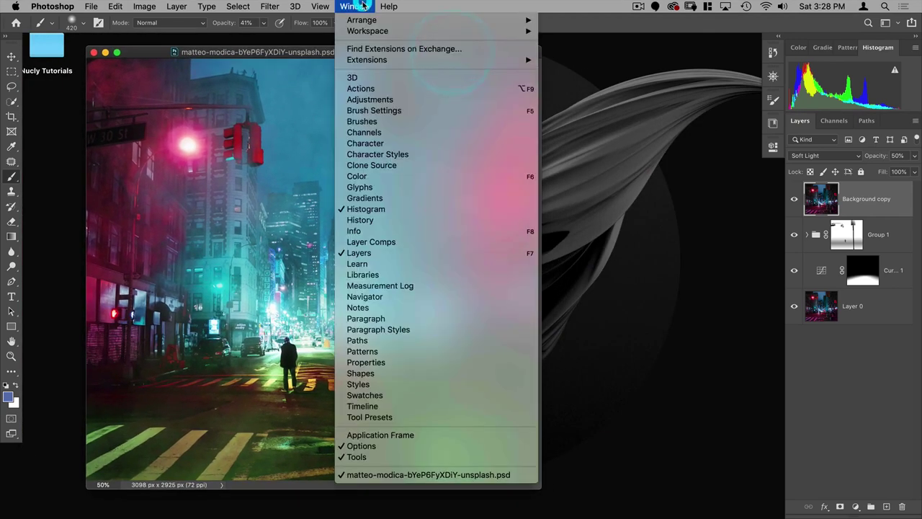
click(380, 435)
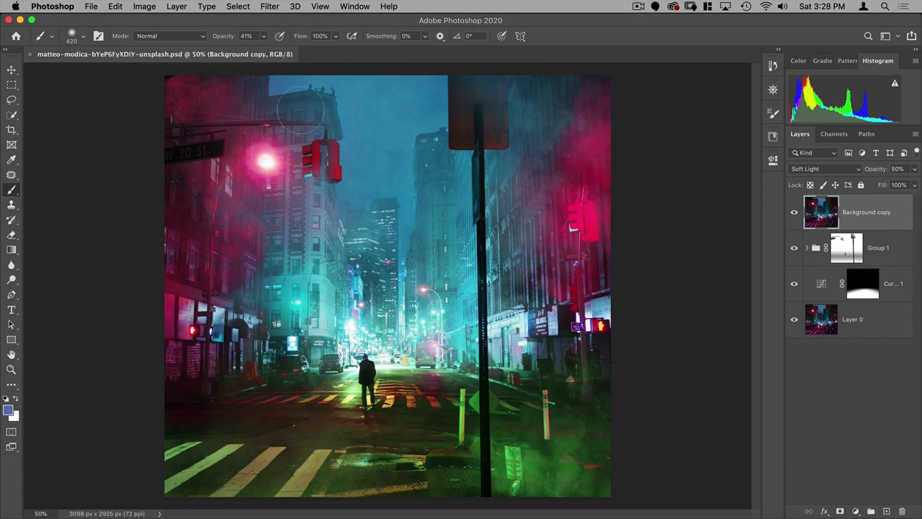
Float the city-street document in its own window.
mouse_move(102, 58)
mouse_down()
mouse_move(157, 94)
mouse_move(207, 90)
mouse_move(199, 53)
mouse_move(193, 78)
mouse_move(110, 64)
mouse_up()
click(112, 63)
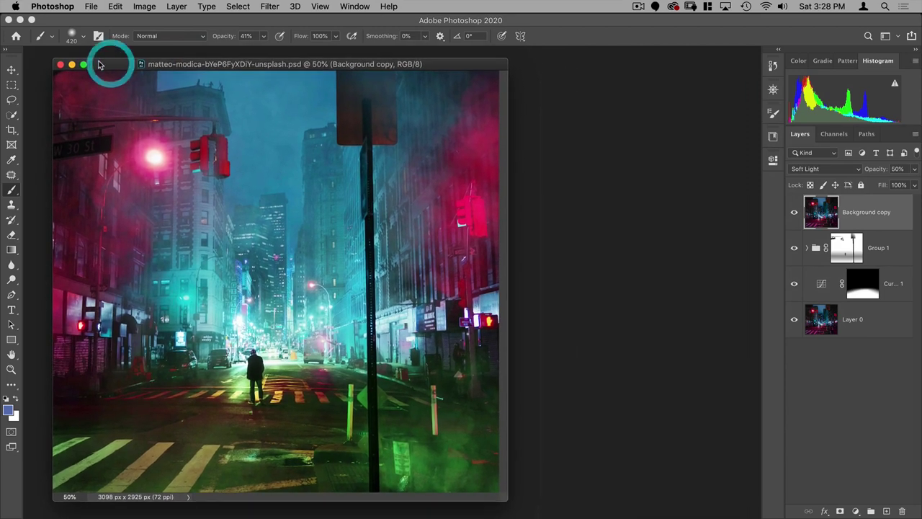
click(90, 6)
click(91, 6)
Go to the Home screen, try opening a recent image, and dismiss the file-not-found alert.
click(16, 36)
click(600, 248)
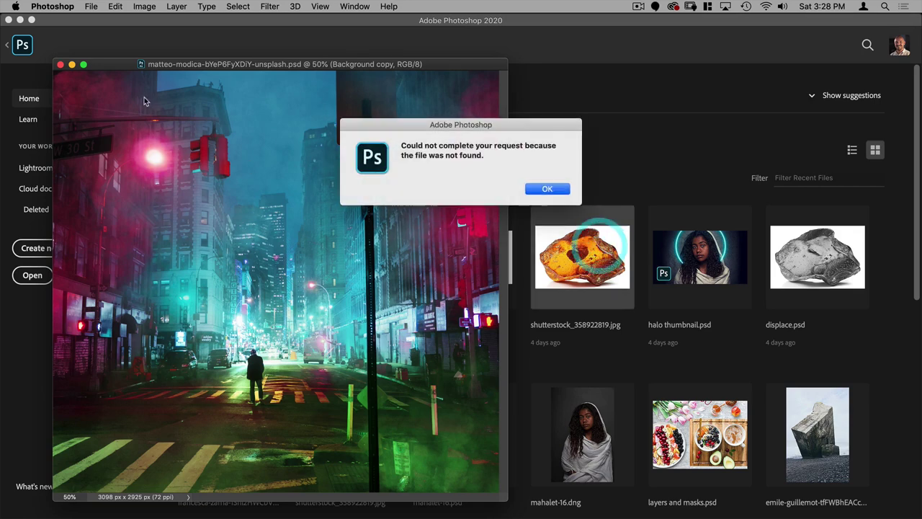
click(544, 188)
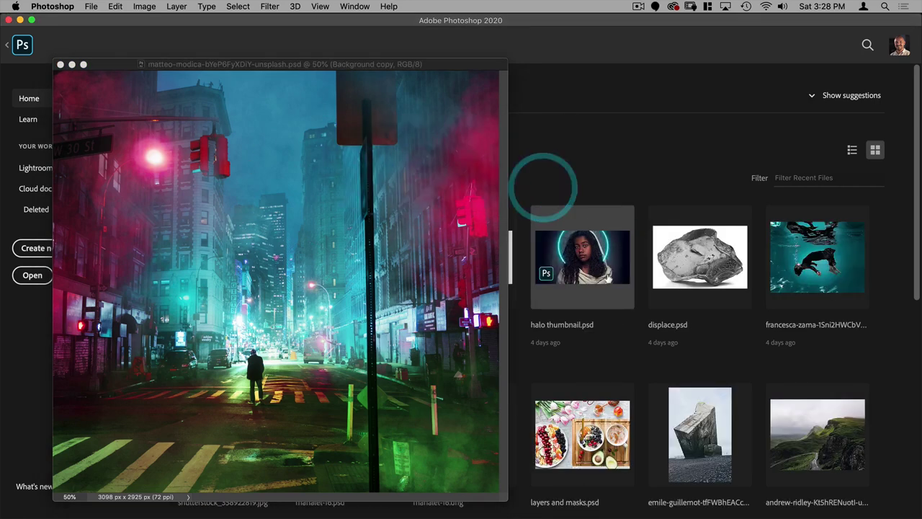
Open the underwater photo from the Home screen's recent files.
drag(400, 64, 490, 62)
click(799, 253)
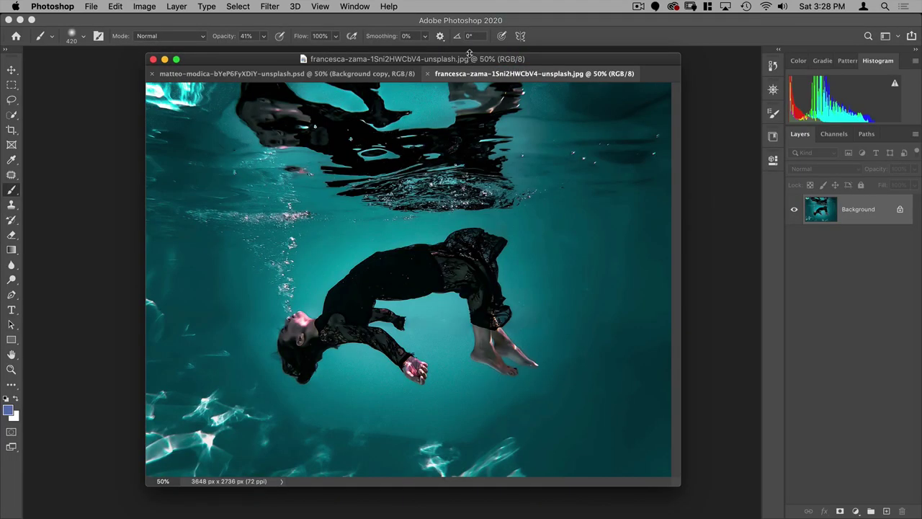
drag(468, 55, 372, 55)
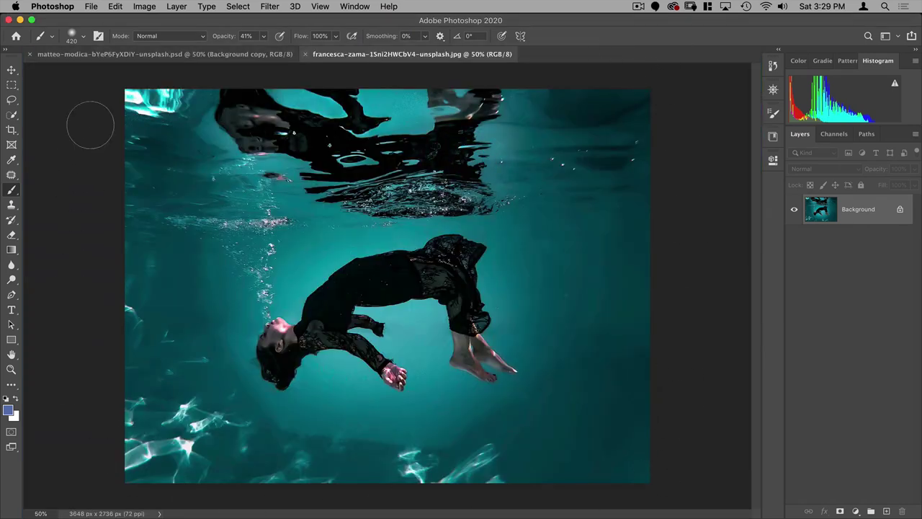
Float the underwater photo in its own window and trash Layer 3 from the city-street document.
click(162, 55)
drag(374, 60, 181, 142)
key(v)
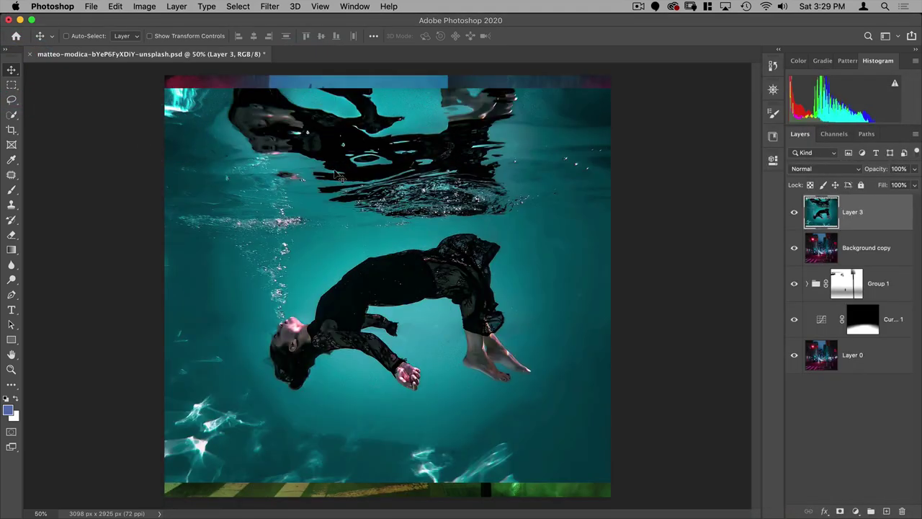
drag(826, 209, 903, 511)
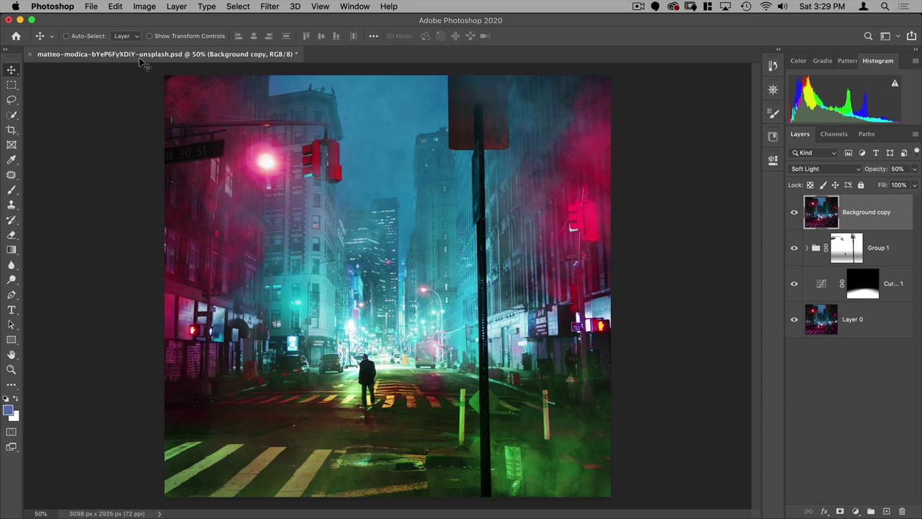
click(356, 9)
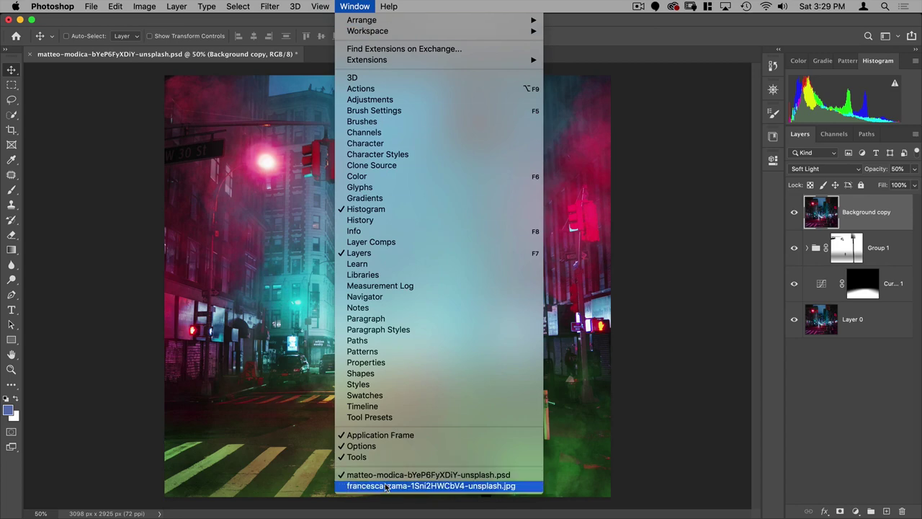
click(385, 485)
click(357, 6)
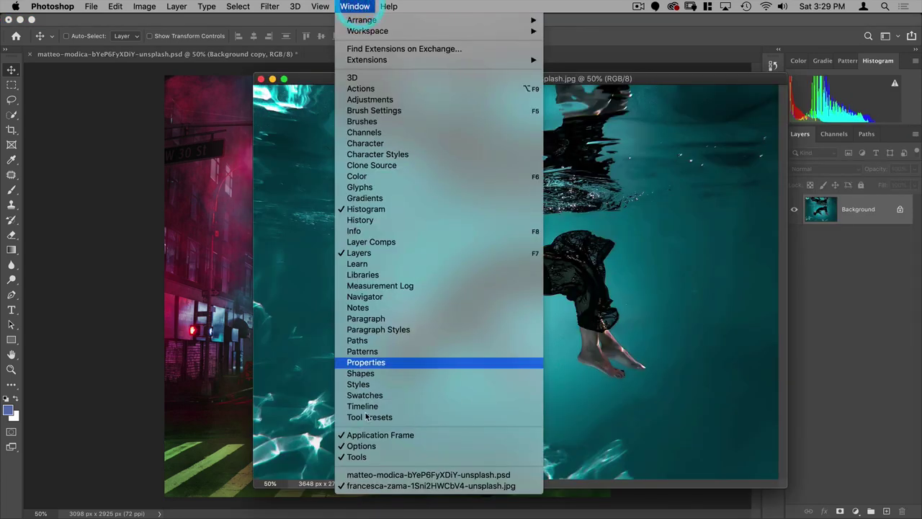
click(389, 475)
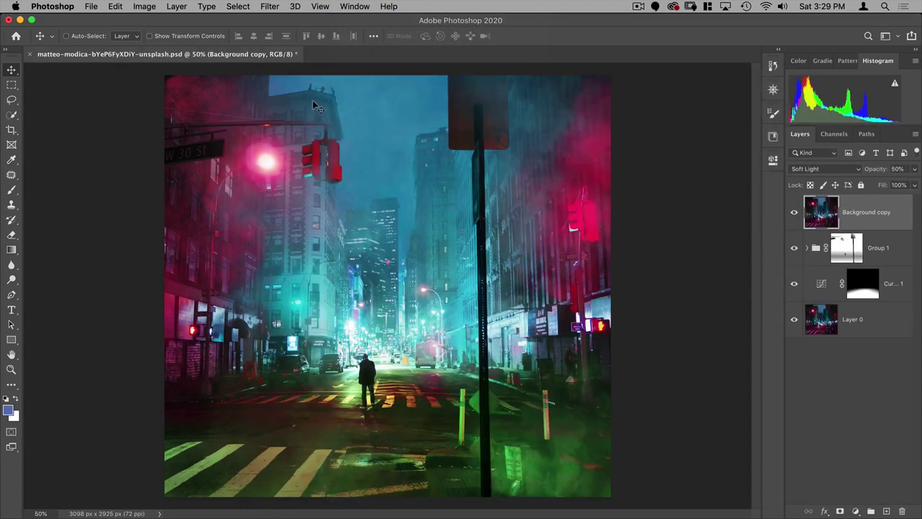
key(super)
key(super+grave)
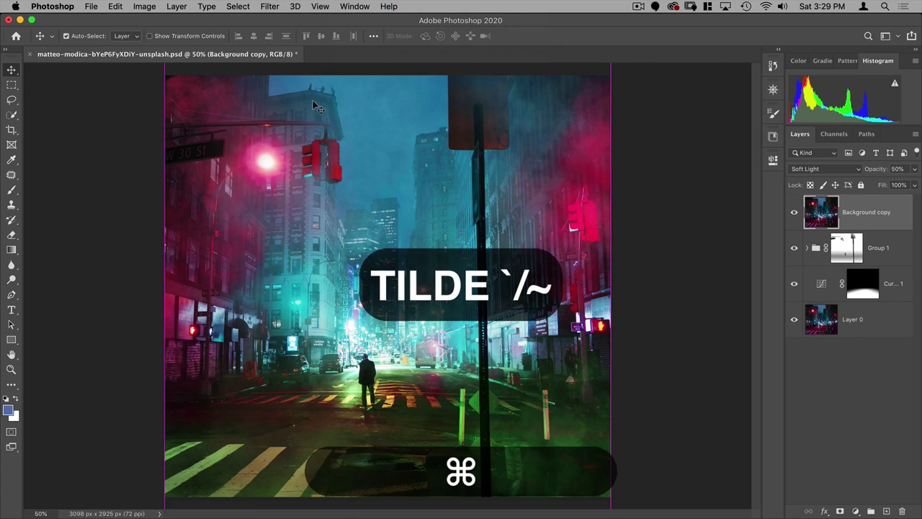
key(super+grave)
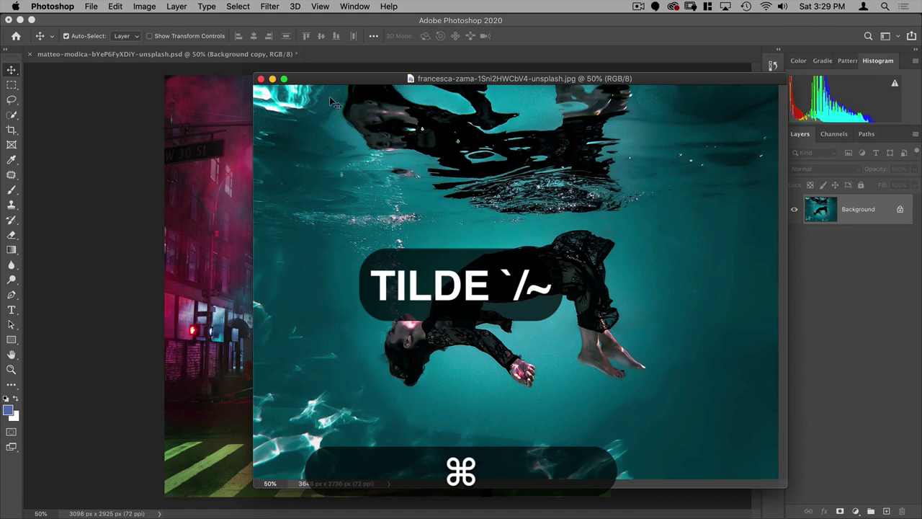
key(super+grave)
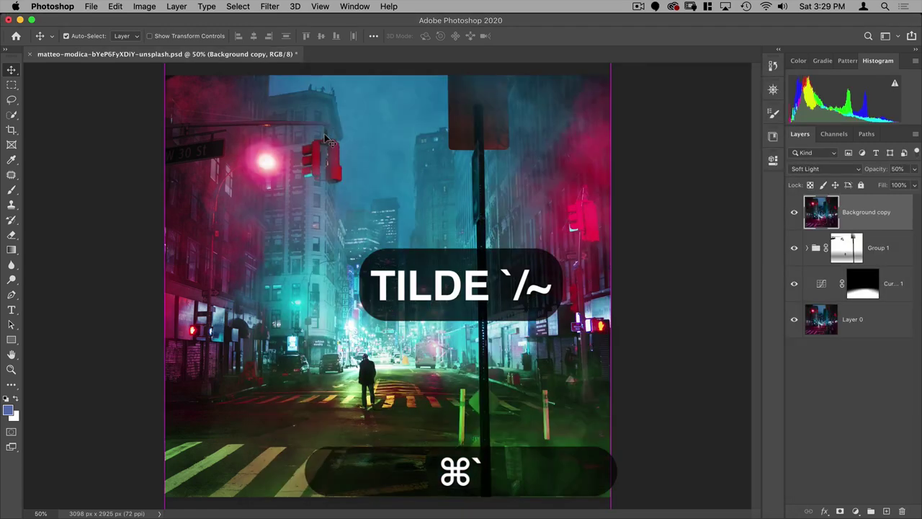
key(super+grave)
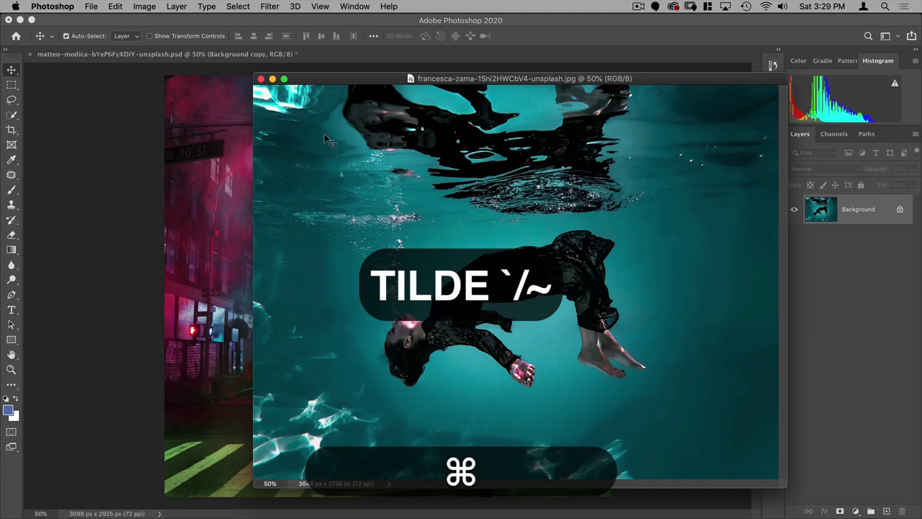
key(super+grave)
key(super+grave)
key(super+grave)
key(super+grave)
key(super+grave)
key(super+grave)
key(super+grave)
key(super+grave)
Close the underwater photo and float the Histogram panel over the canvas.
click(261, 79)
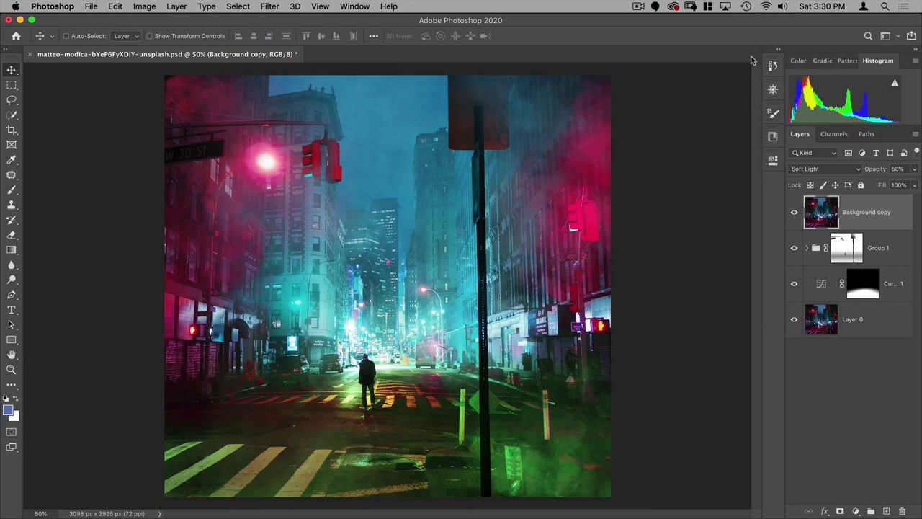
drag(880, 63, 606, 102)
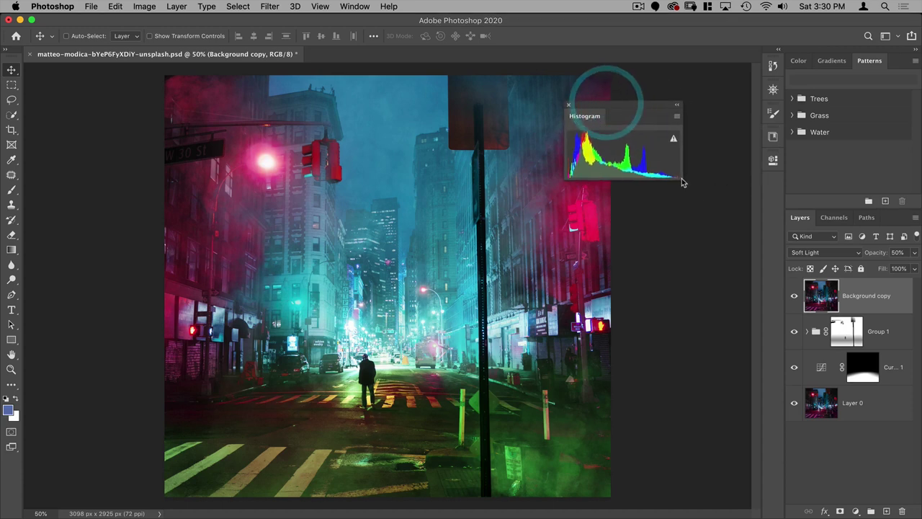
click(691, 233)
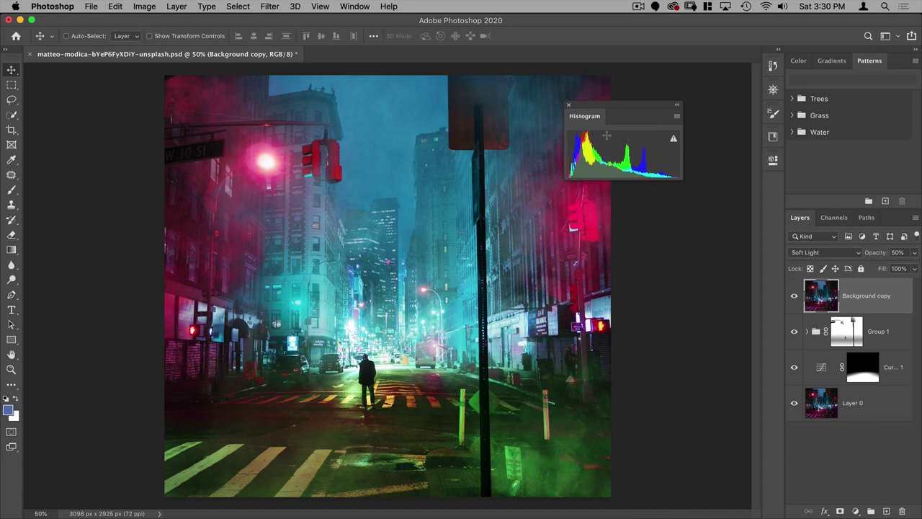
Float the Libraries and Properties panels out of the dock over the canvas.
click(772, 137)
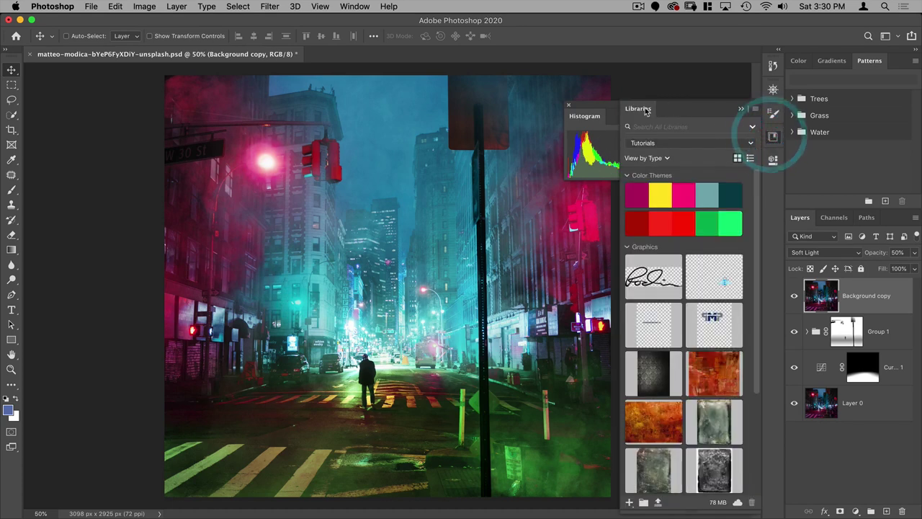
drag(628, 110, 412, 109)
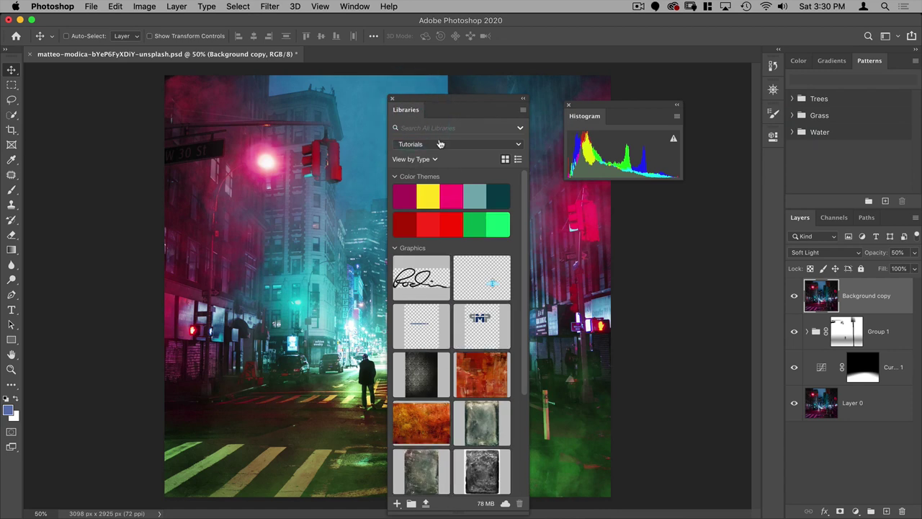
click(773, 136)
drag(627, 132, 243, 108)
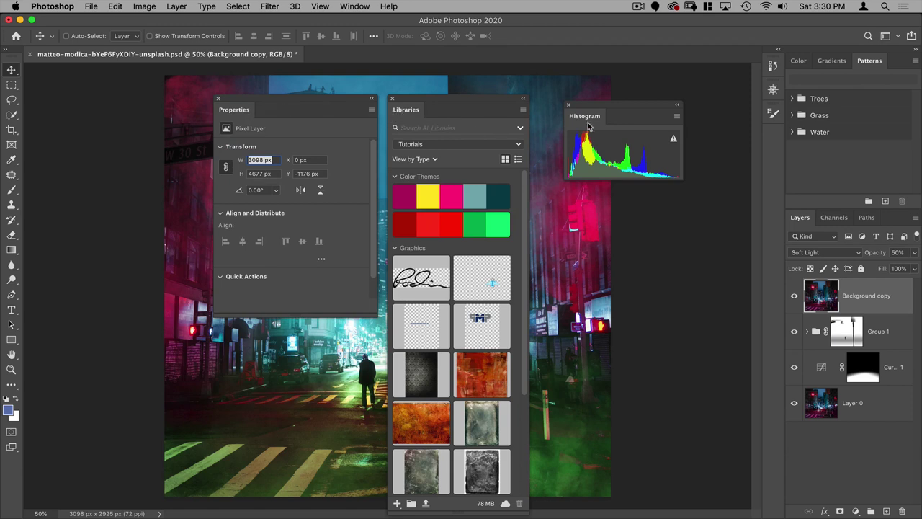
Place Histogram beside Libraries, then collapse, expand and narrow the floating Properties panel.
drag(597, 108, 581, 101)
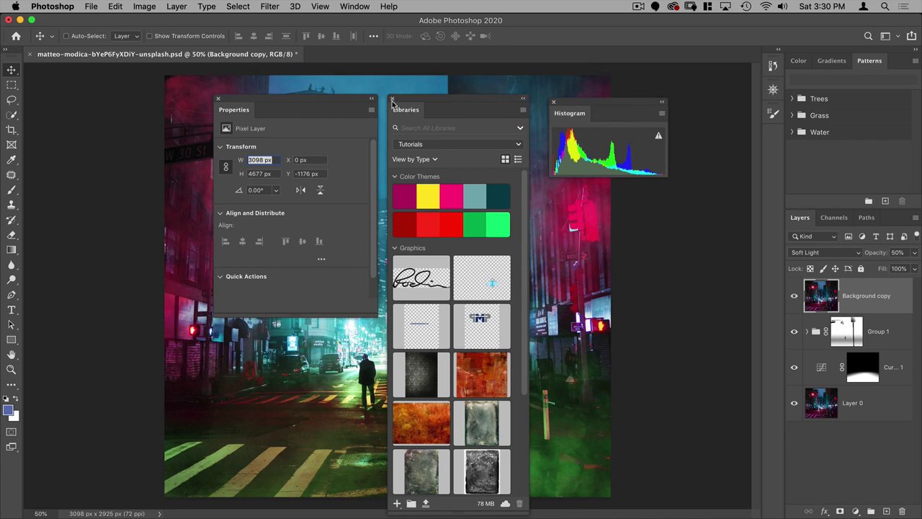
click(373, 101)
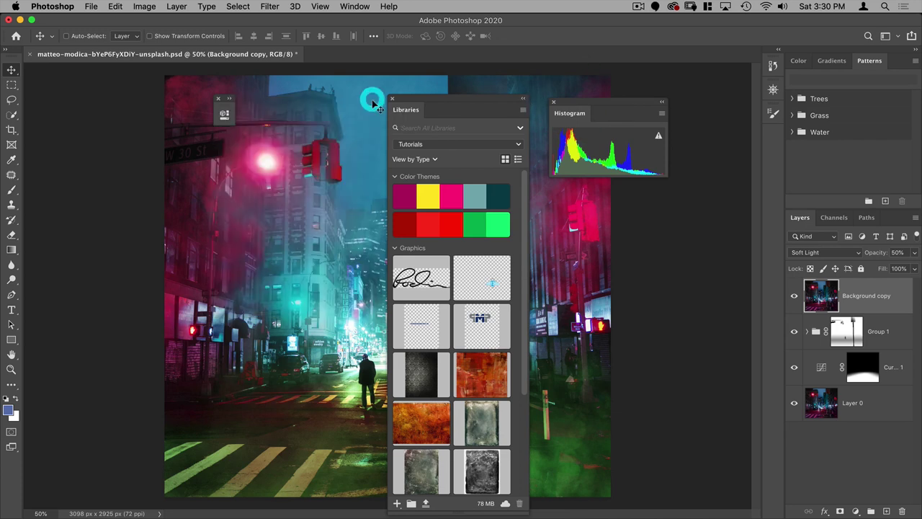
click(231, 98)
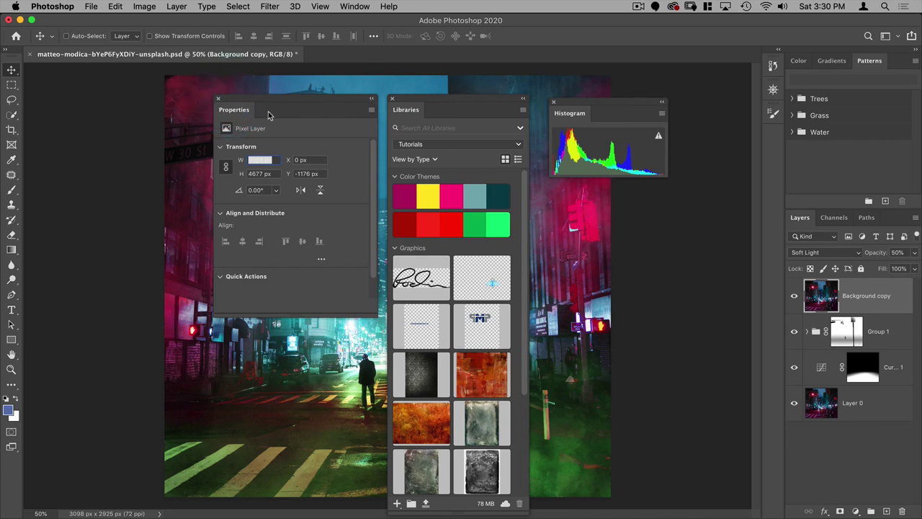
click(373, 101)
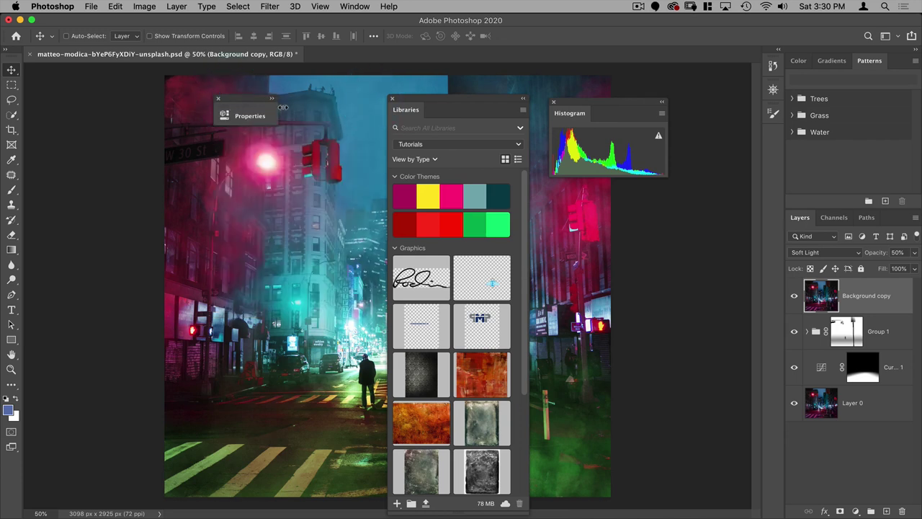
drag(286, 108, 277, 108)
Dock Properties in the icon column and Histogram beside Patterns, widening the dock to show panel names.
mouse_move(239, 106)
mouse_down()
mouse_move(705, 157)
mouse_move(783, 137)
mouse_move(773, 135)
mouse_up()
drag(620, 114, 887, 60)
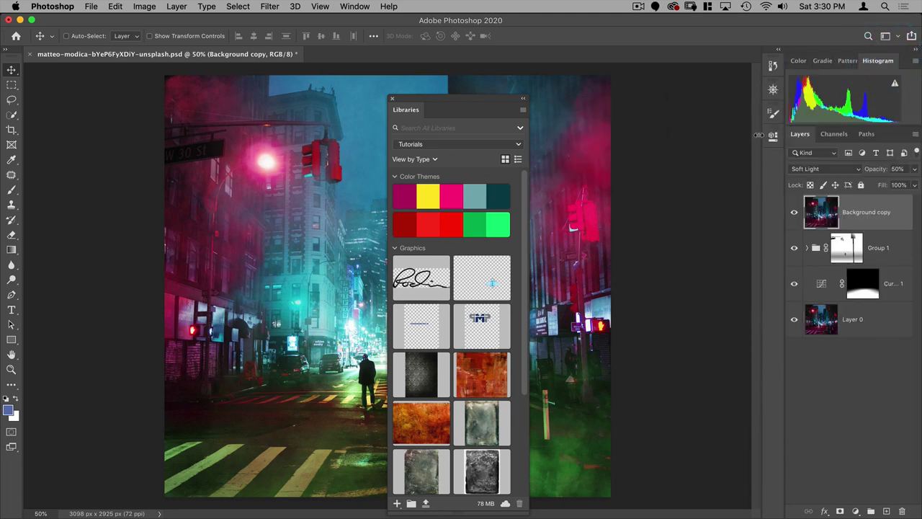
drag(758, 140, 711, 137)
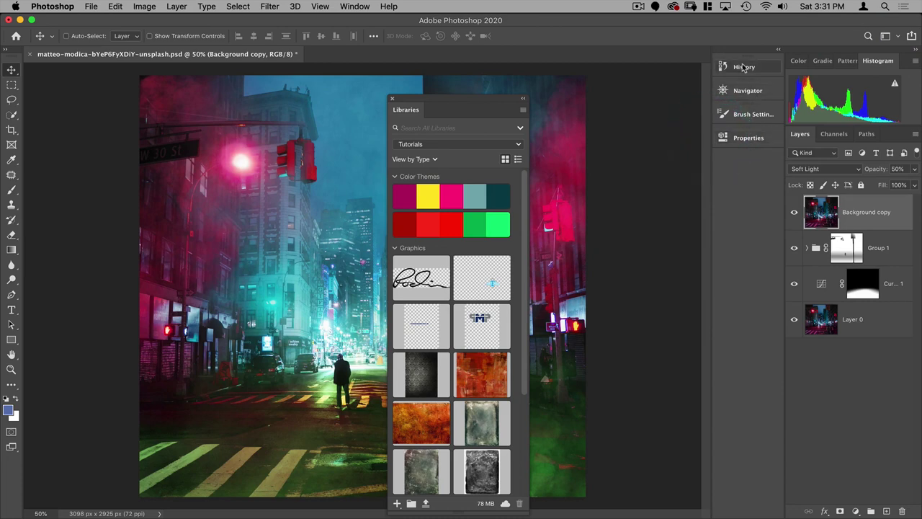
Dock Libraries below Properties and return Histogram to the Color, Gradients and Patterns tab group.
drag(402, 111, 731, 159)
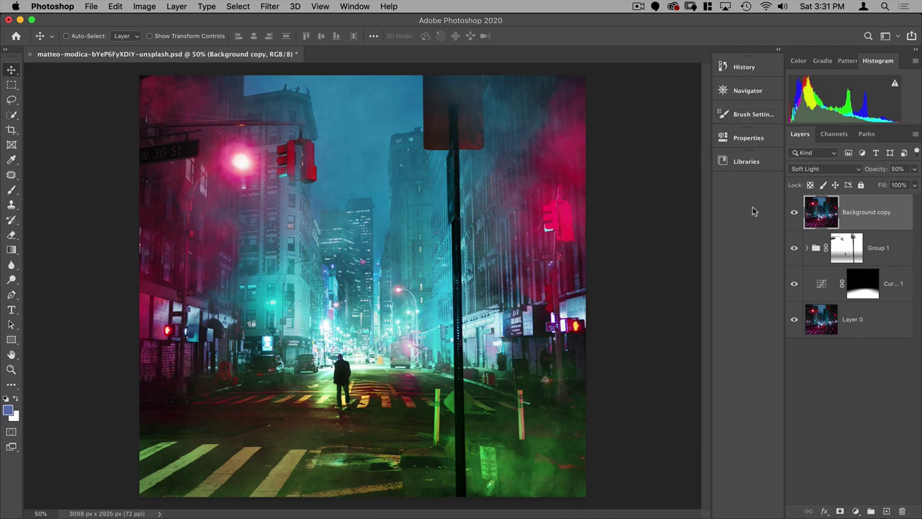
drag(875, 64, 757, 179)
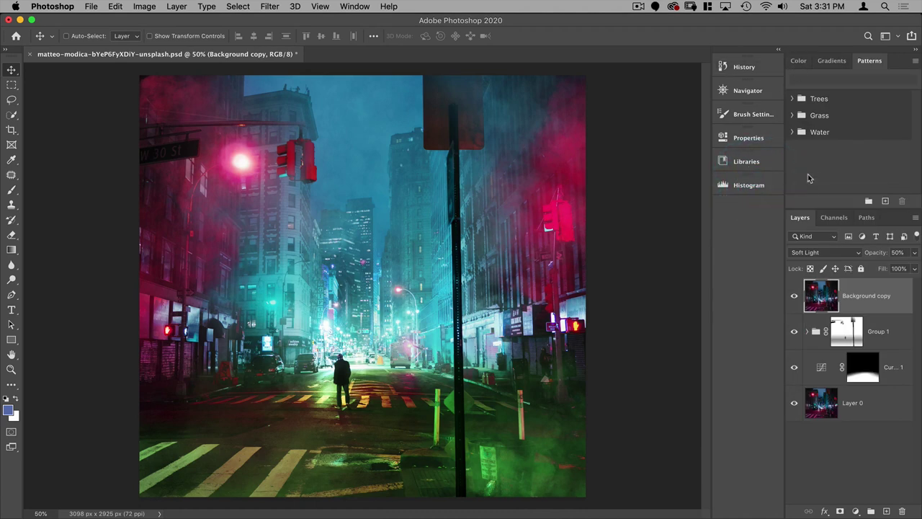
click(801, 155)
click(803, 157)
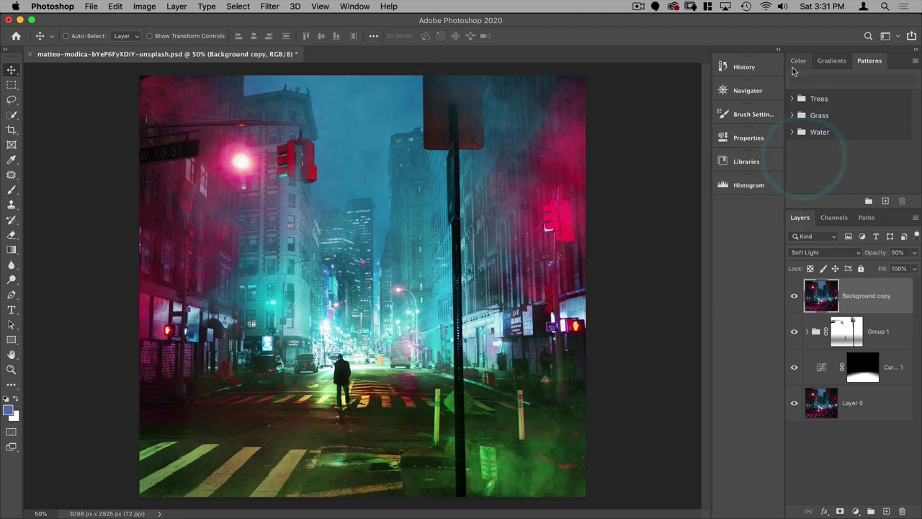
drag(742, 185, 837, 75)
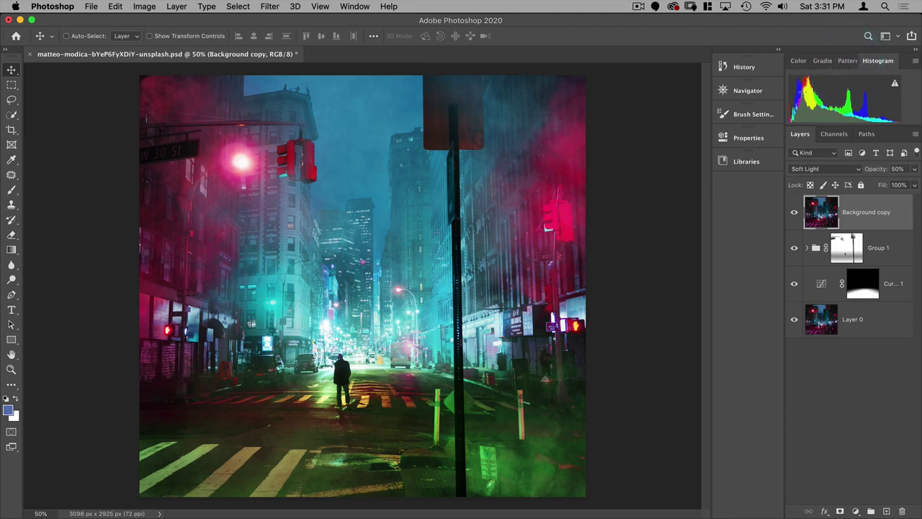
Shrink the Color panel to give Layers more height, then preview the Channels and Paths tabs.
click(797, 62)
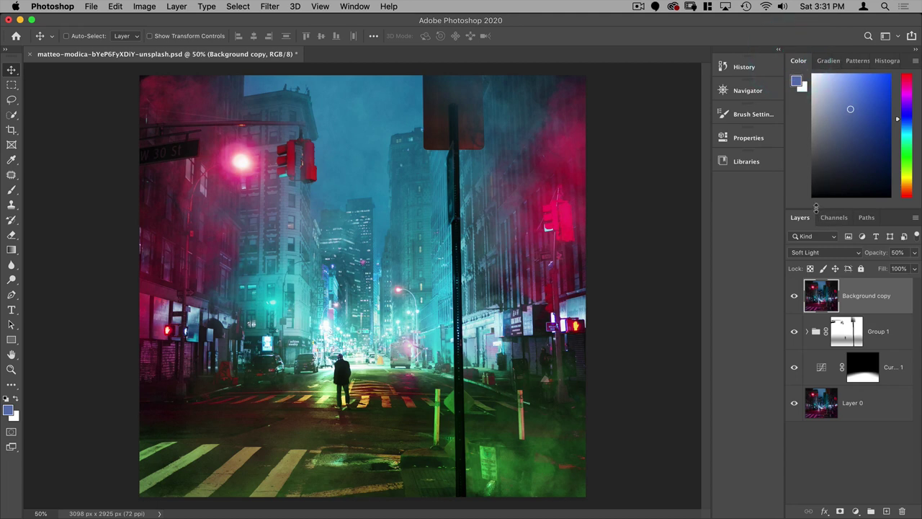
drag(817, 208, 823, 134)
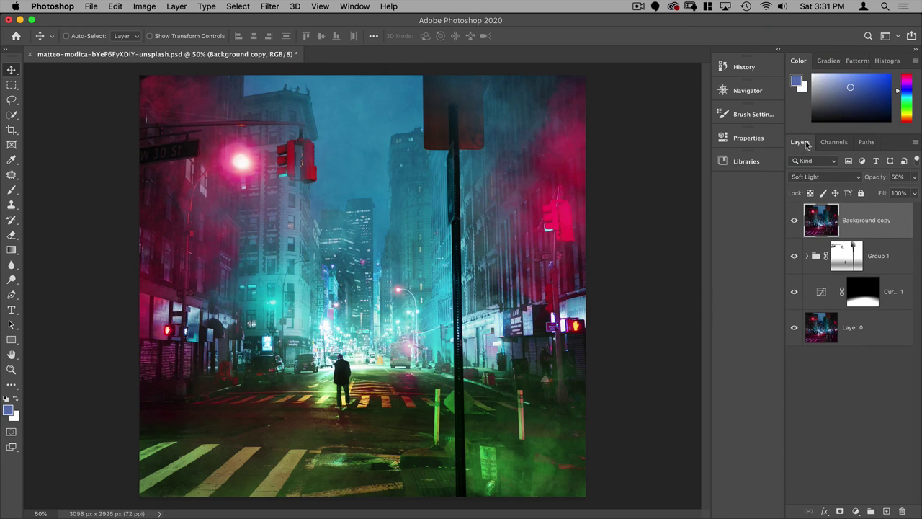
click(833, 143)
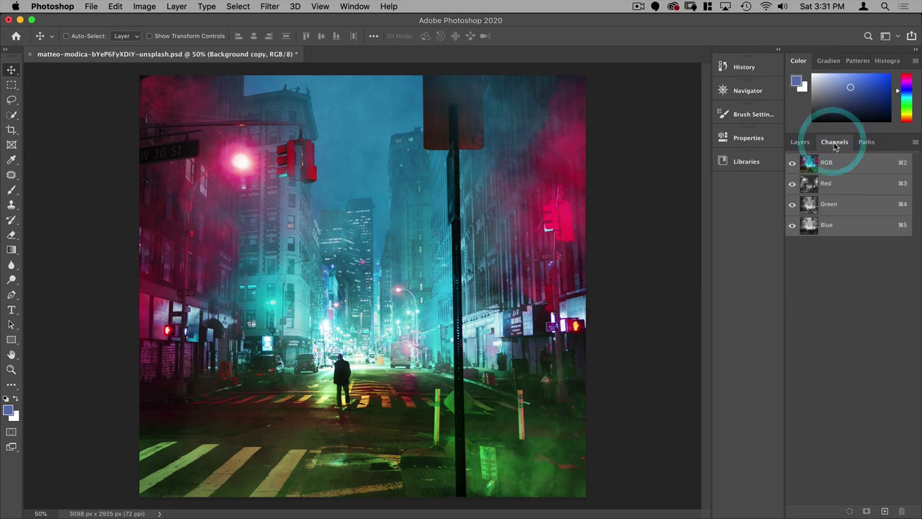
click(866, 142)
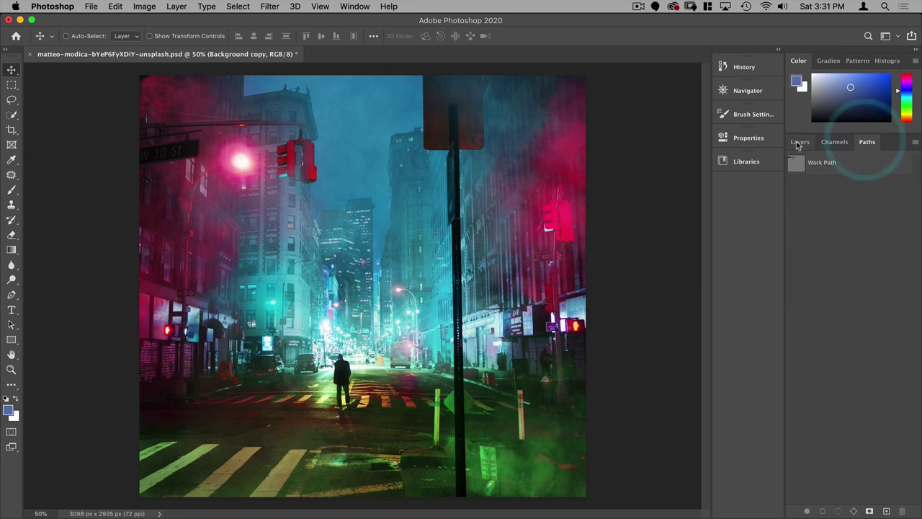
click(798, 144)
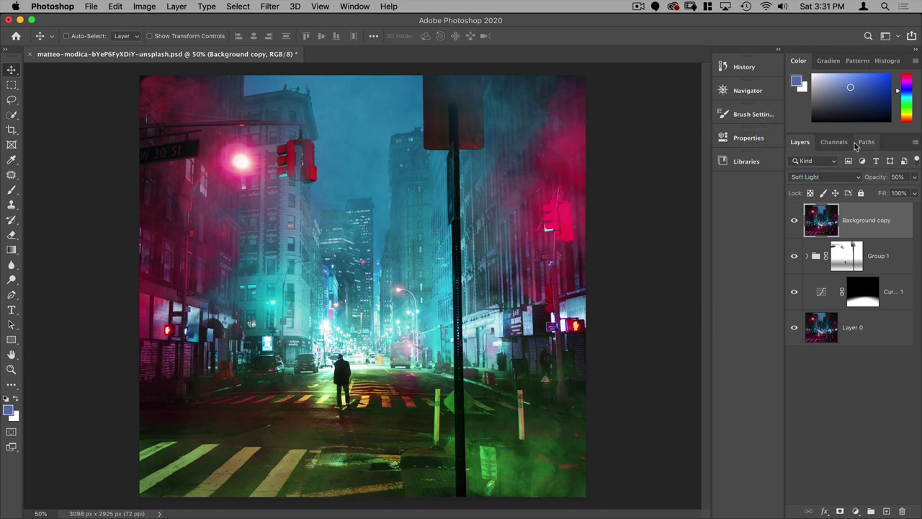
click(835, 142)
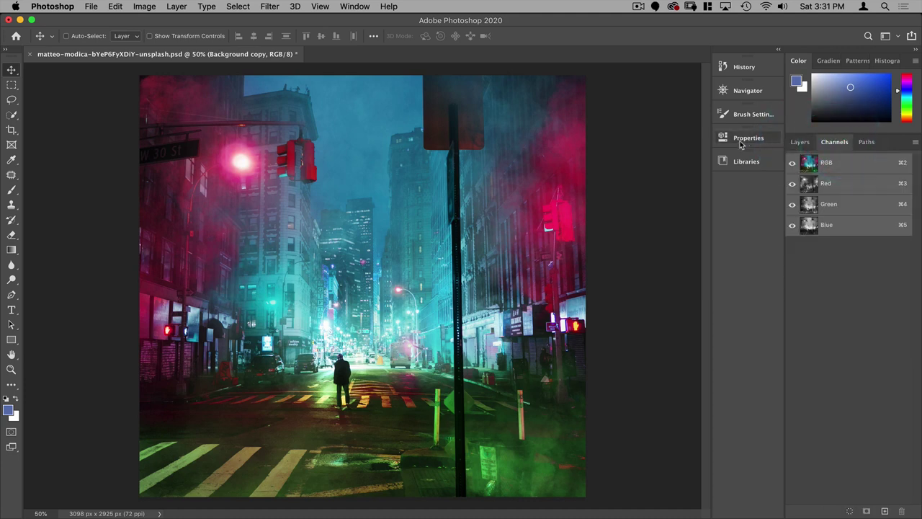
click(867, 142)
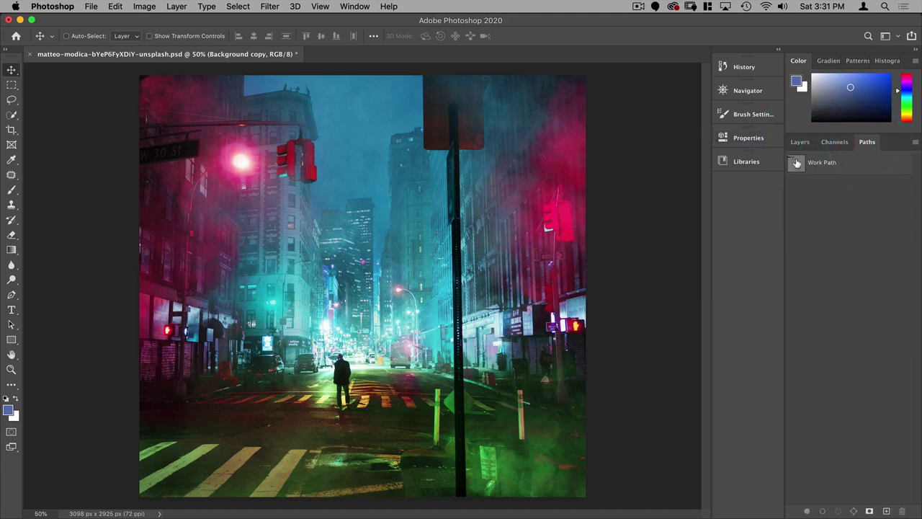
Load Work Path as a selection, clear it with Cmd+D, and cycle the Layers group tabs.
super+click(794, 163)
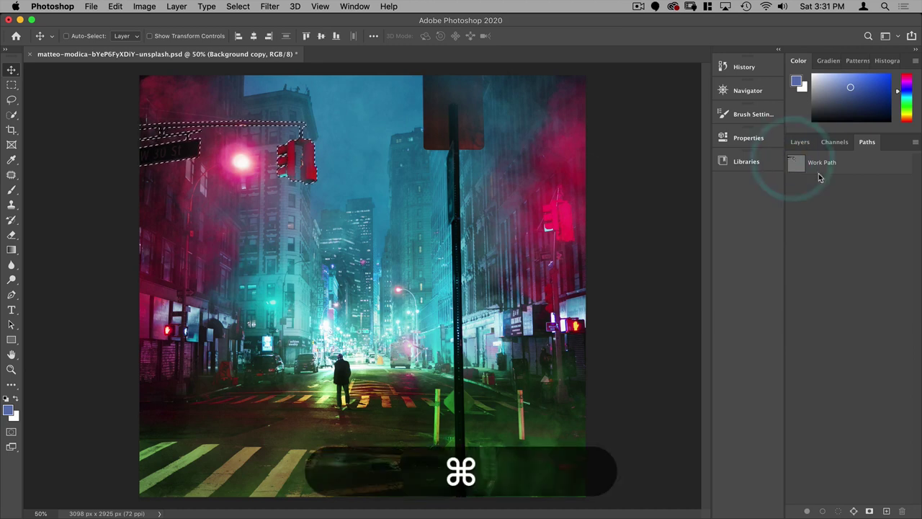
click(798, 143)
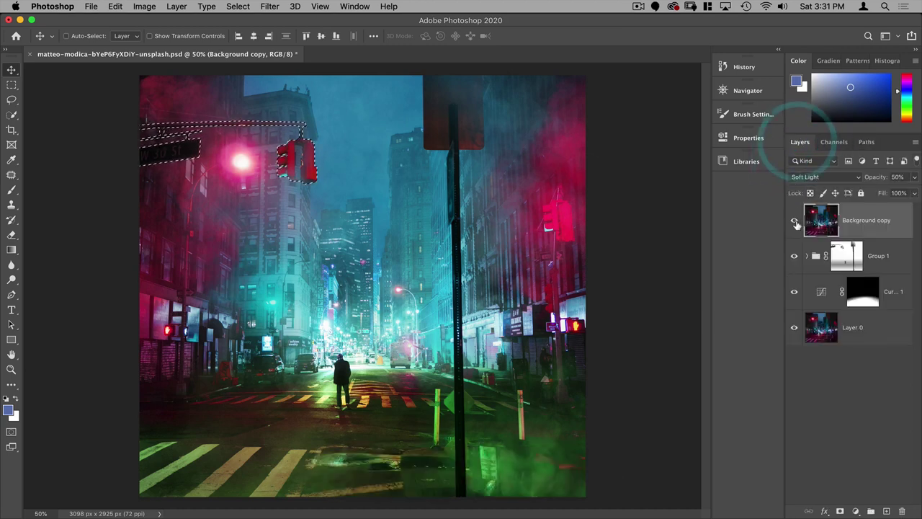
key(super+d)
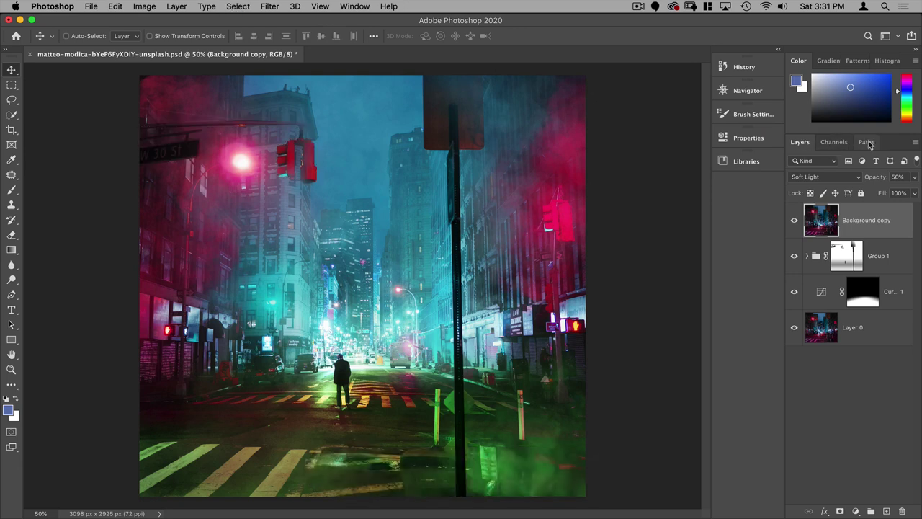
click(830, 142)
click(870, 142)
click(796, 142)
Return to Layers and collapse History, Navigator and the other panels to icons, with Histogram in front.
click(834, 142)
click(867, 142)
click(798, 143)
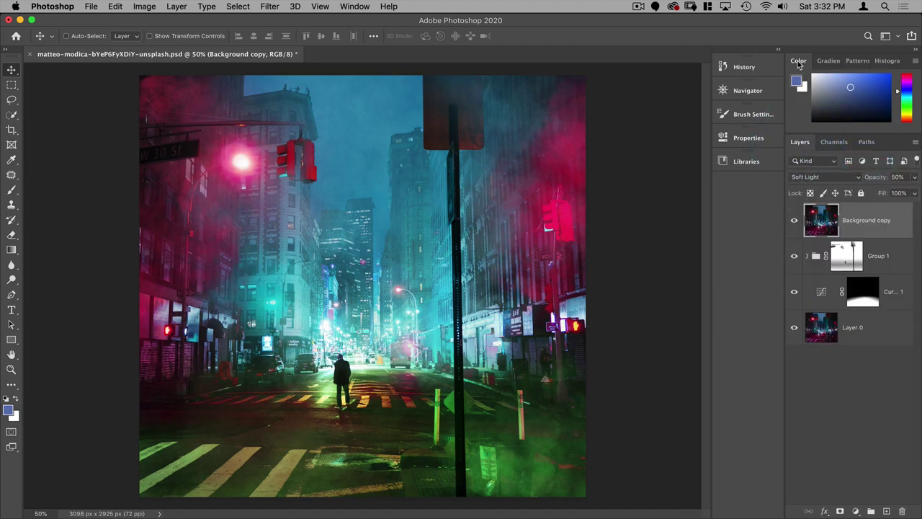
click(887, 61)
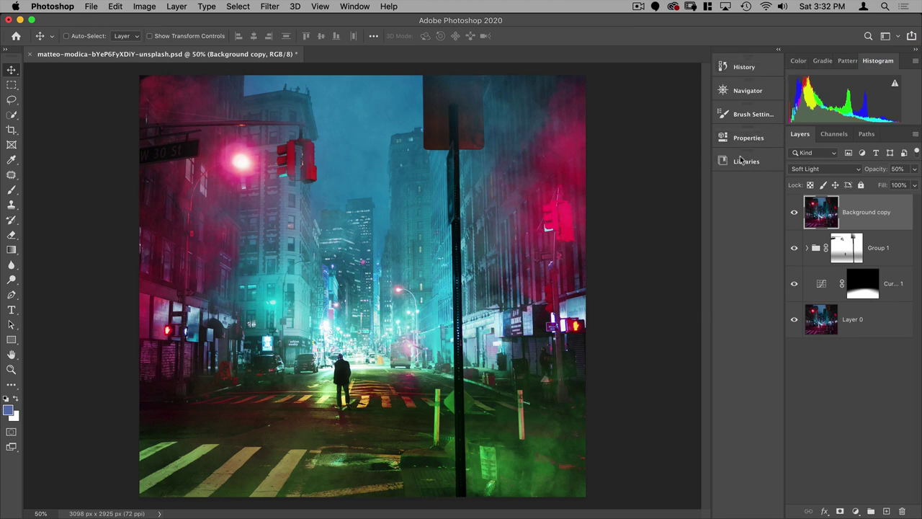
drag(710, 114, 766, 108)
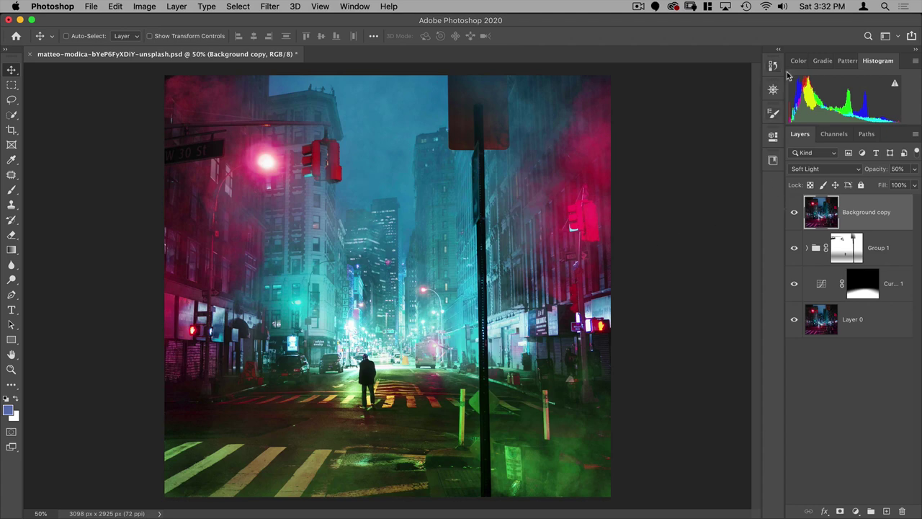
Add the Actions panel from the Window menu and leave it collapsed in the dock.
click(354, 7)
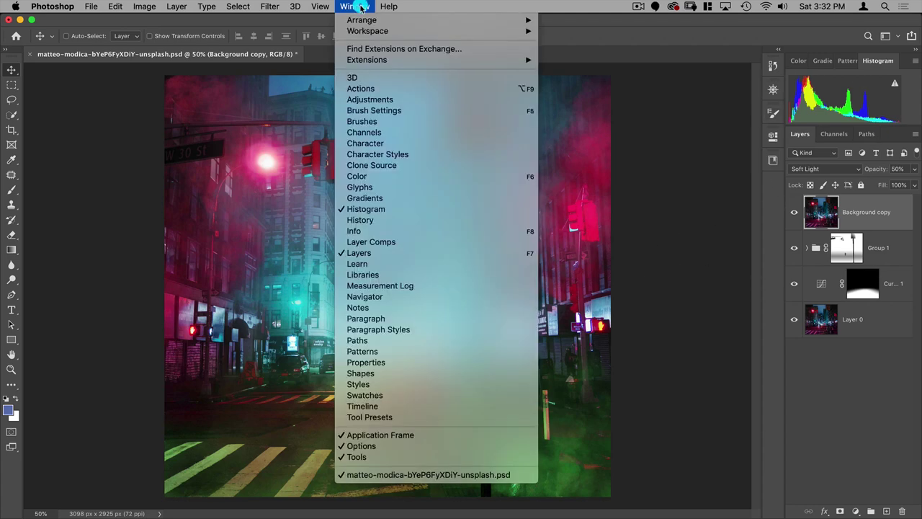
click(361, 88)
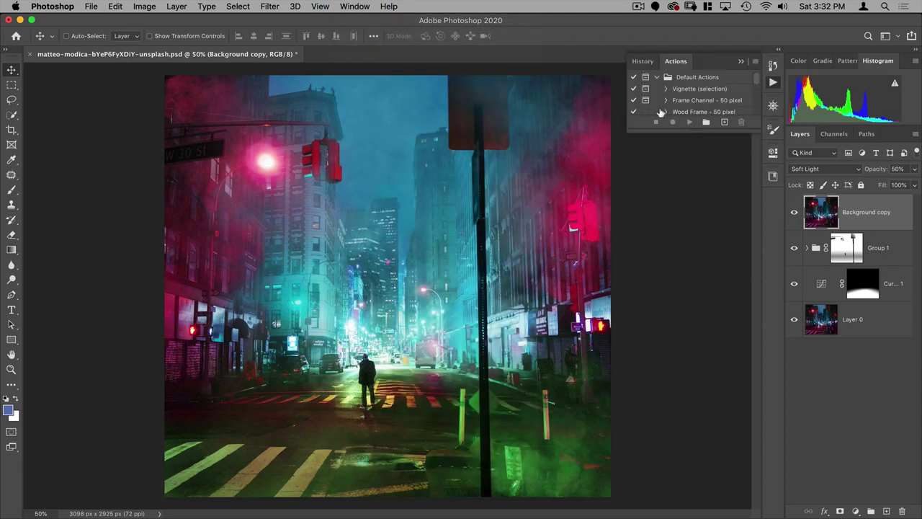
click(772, 83)
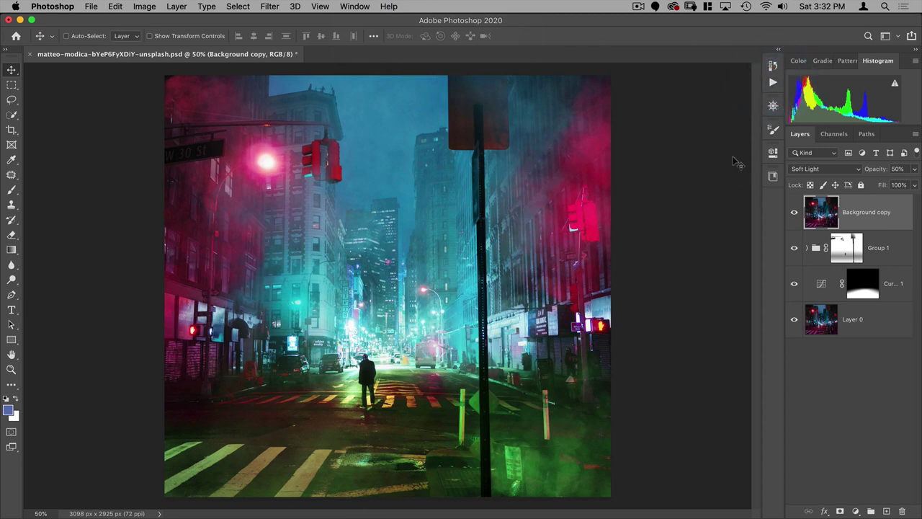
click(773, 82)
click(773, 81)
Add the 3D panel, collapse it into the dock, and close the stray floating panel.
click(361, 7)
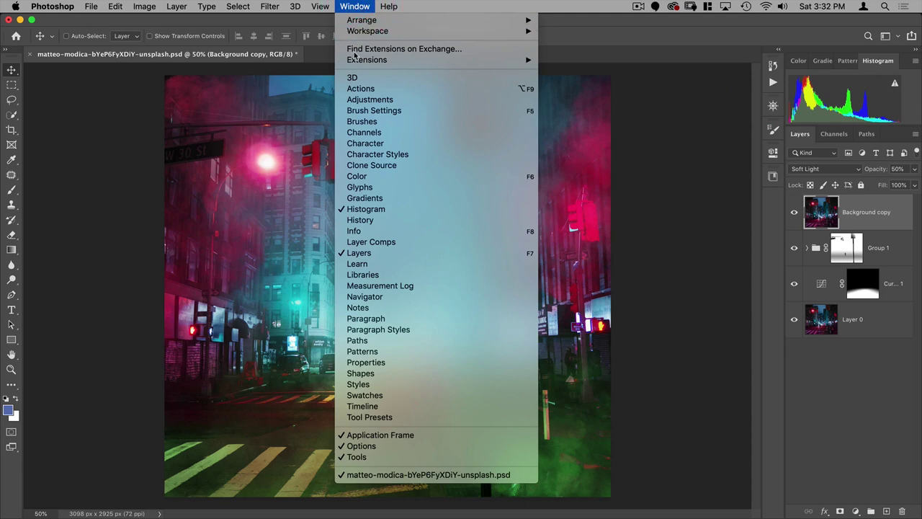
click(358, 78)
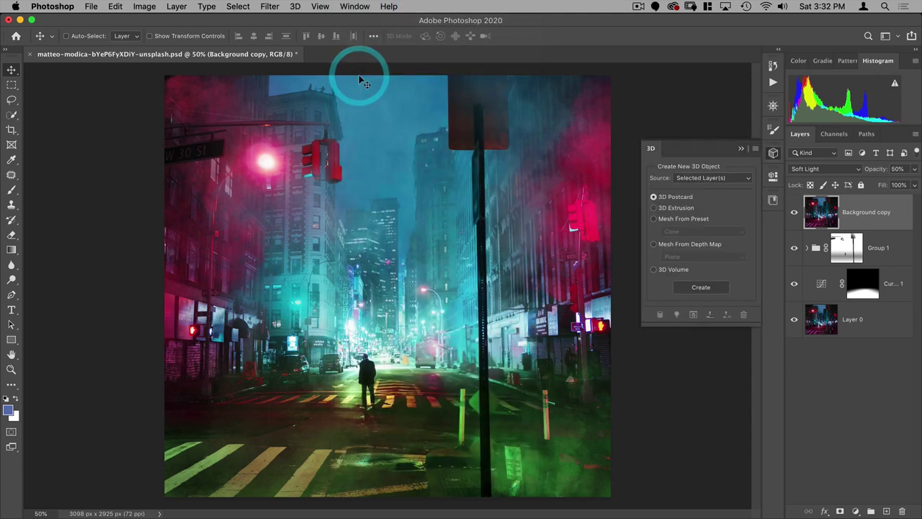
click(773, 153)
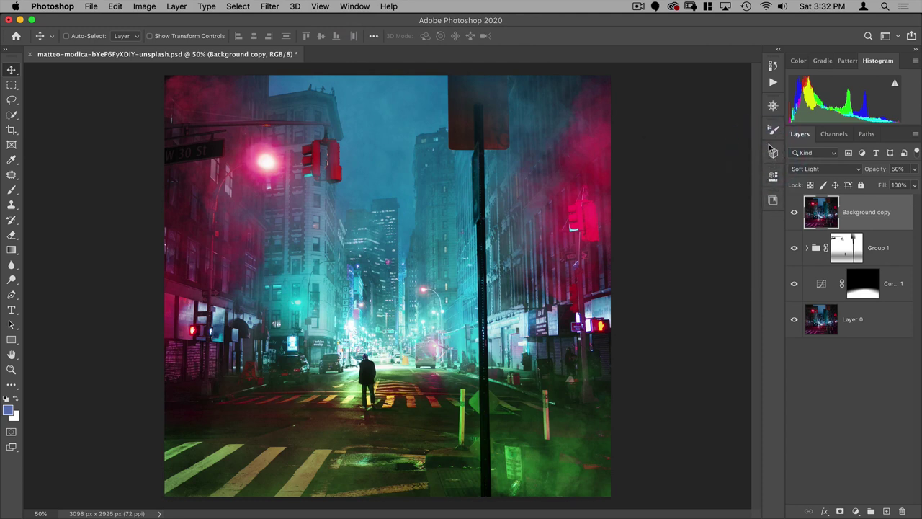
drag(727, 144, 692, 139)
click(691, 135)
right_click(773, 153)
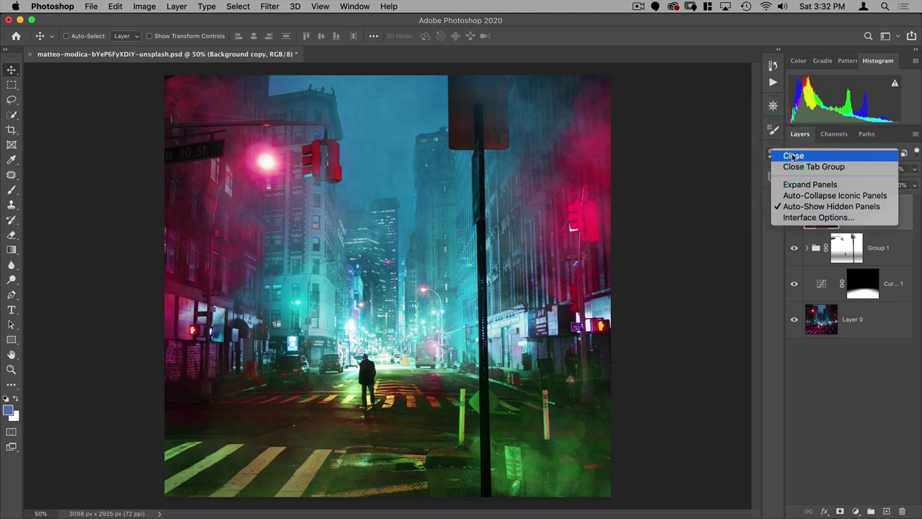
click(768, 236)
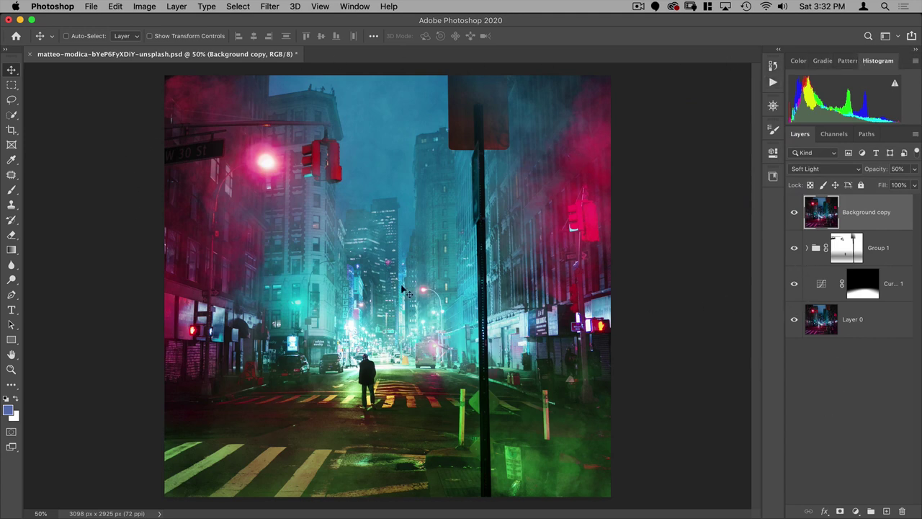
Apply the Motion workspace and bring the Adjustments tab in front of Libraries.
click(356, 8)
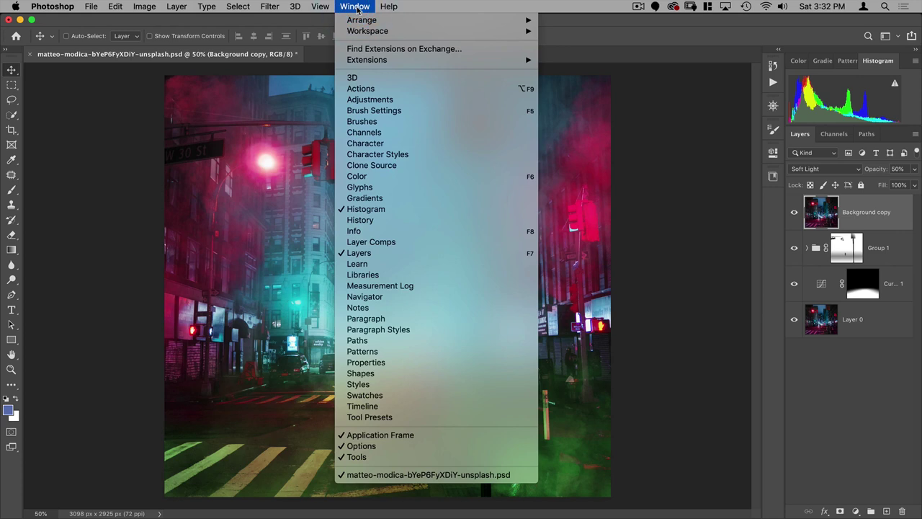
mouse_move(356, 31)
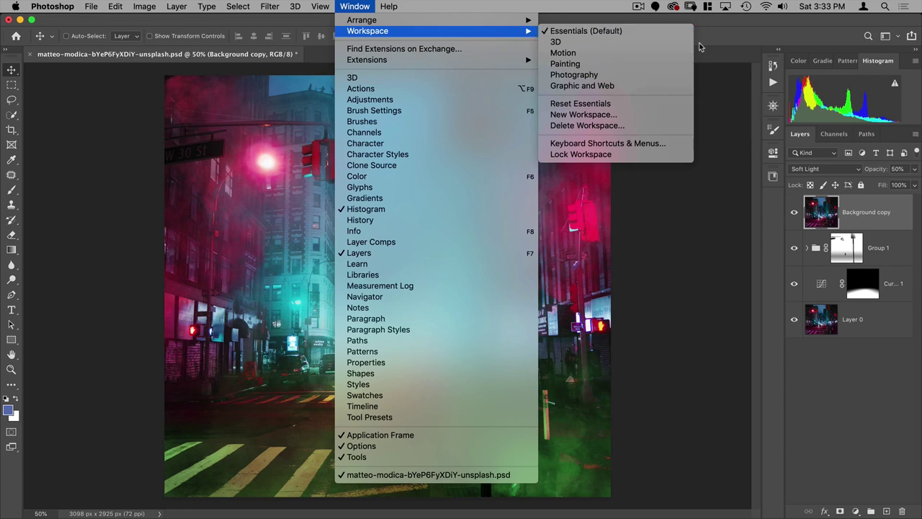
click(786, 215)
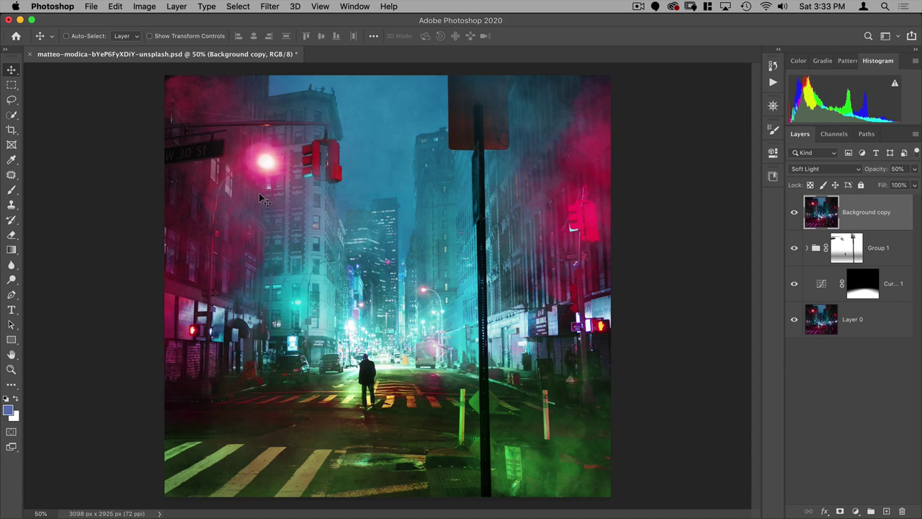
click(354, 7)
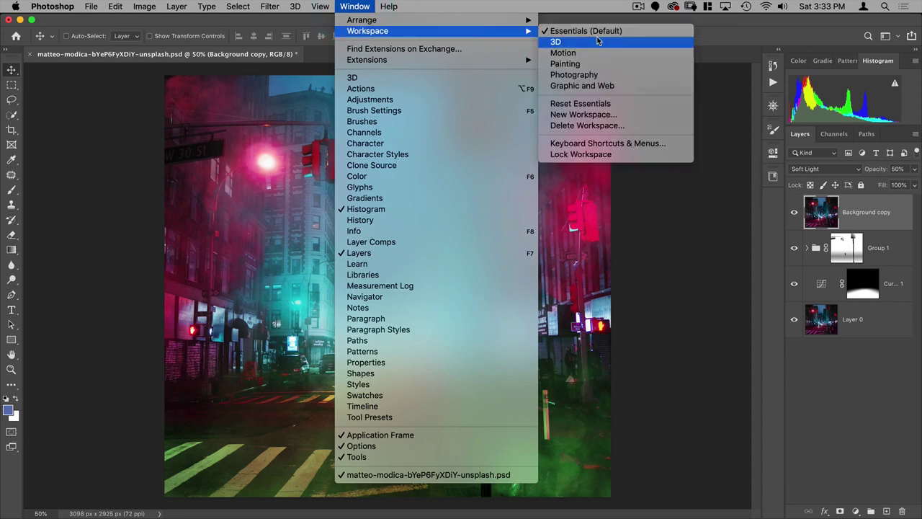
click(561, 54)
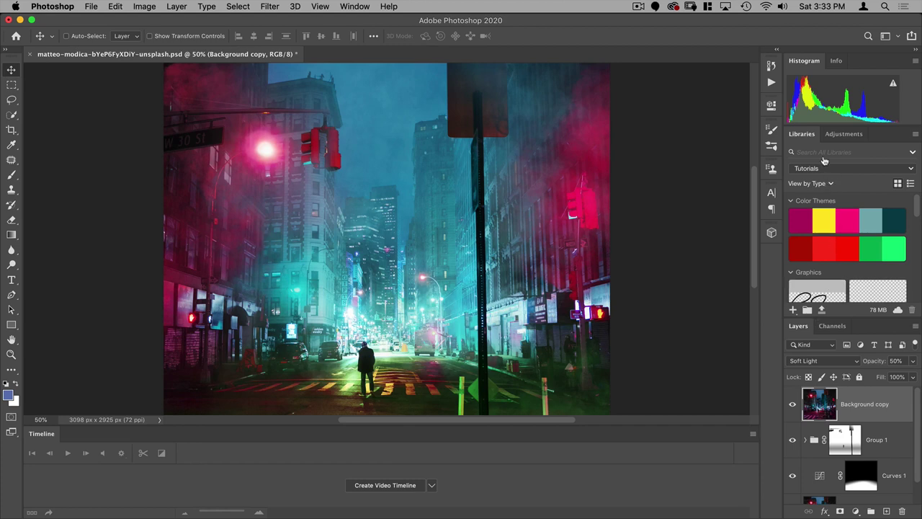
click(839, 134)
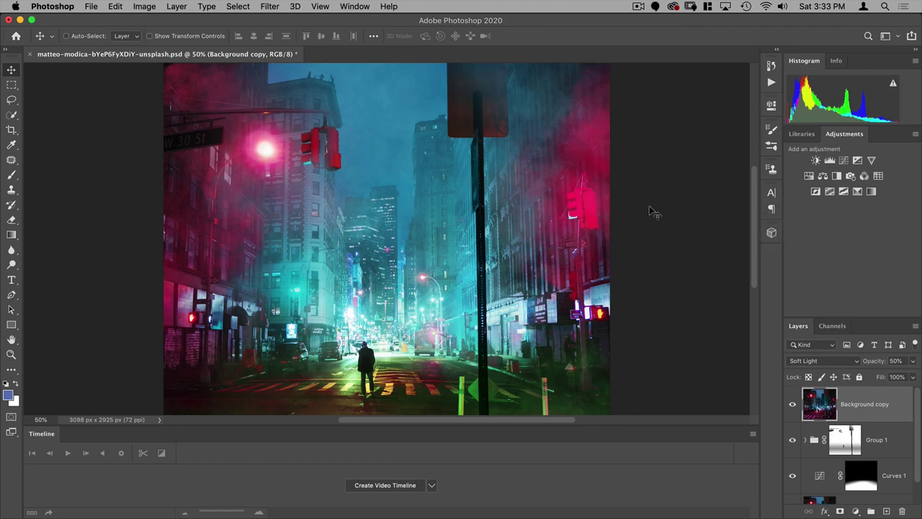
Try the 3D workspace, then switch back to Essentials from the top-right workspace switcher.
click(354, 5)
mouse_move(352, 31)
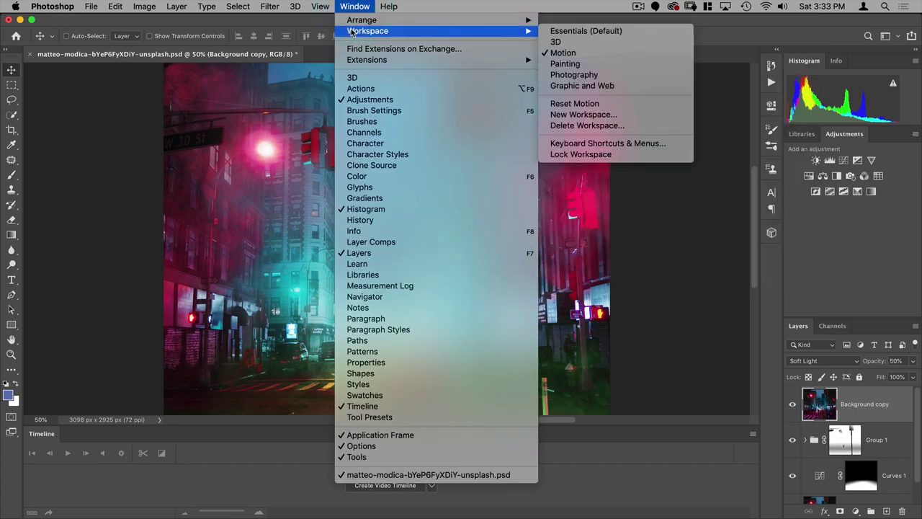
click(577, 32)
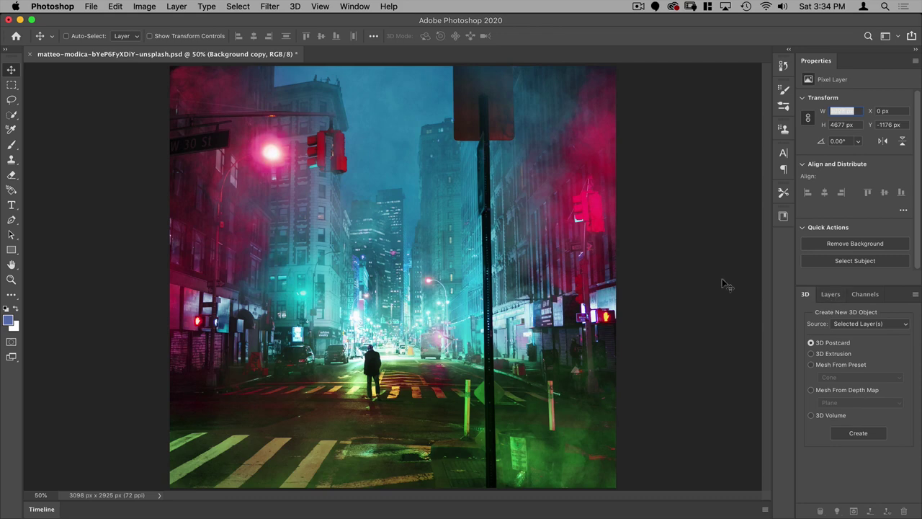
click(354, 6)
click(355, 6)
click(898, 36)
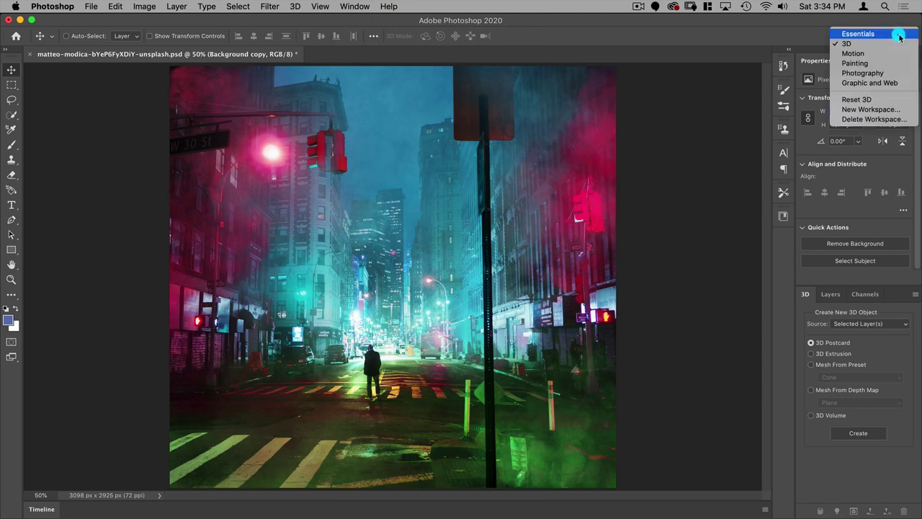
click(898, 34)
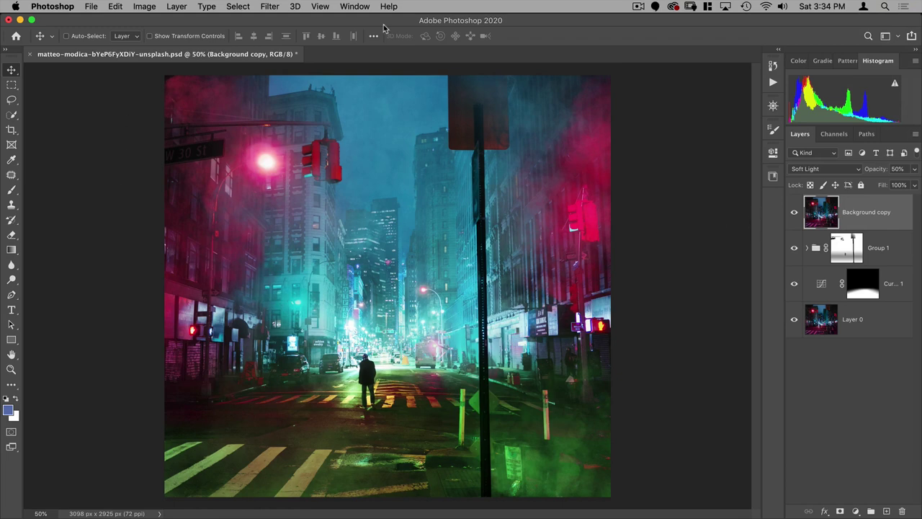
Open the Brushes and Brush Settings panels from the Window menu.
click(355, 7)
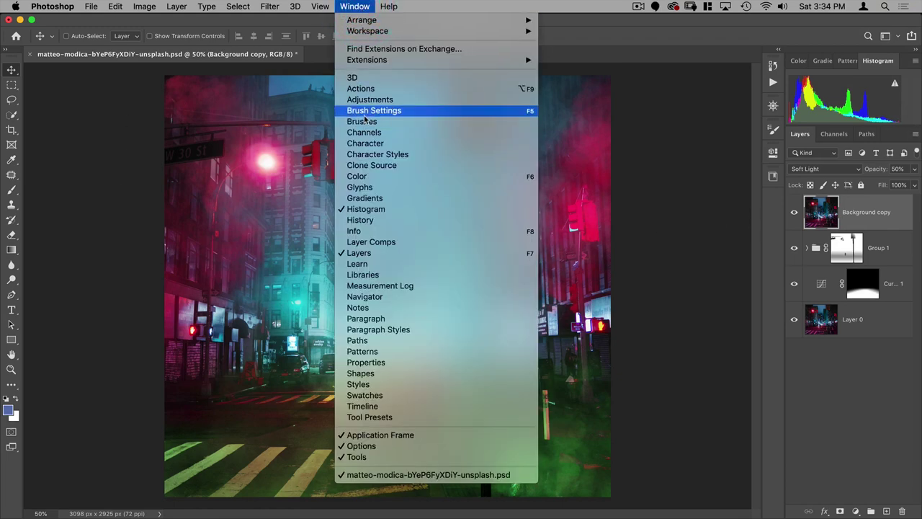
click(366, 121)
click(356, 6)
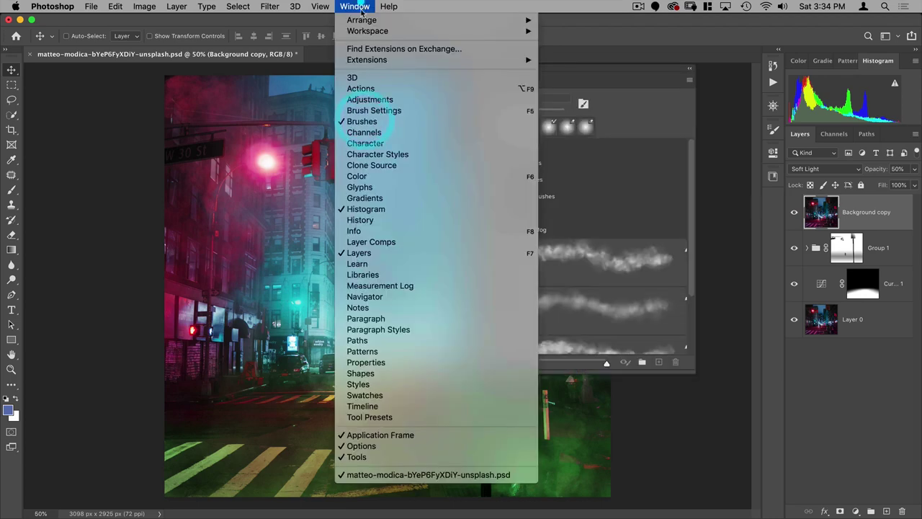
click(363, 111)
Dock Brush Settings and then Brushes as icons in the collapsed panel column.
mouse_move(570, 137)
mouse_down()
mouse_move(757, 185)
mouse_move(773, 128)
mouse_up()
click(772, 127)
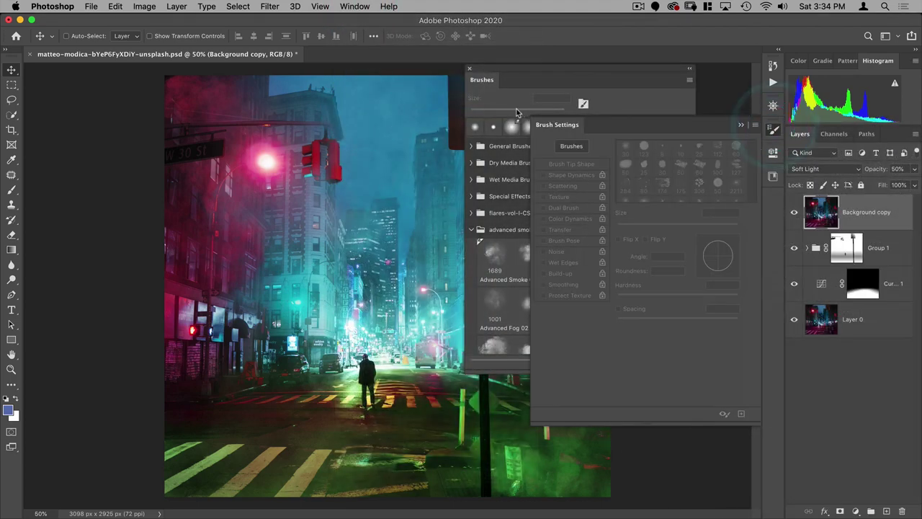
click(773, 129)
mouse_move(494, 80)
mouse_down()
mouse_move(738, 190)
mouse_move(771, 127)
mouse_move(597, 203)
mouse_move(786, 185)
mouse_move(771, 132)
mouse_move(789, 155)
mouse_move(756, 144)
mouse_move(735, 154)
mouse_move(771, 158)
mouse_up()
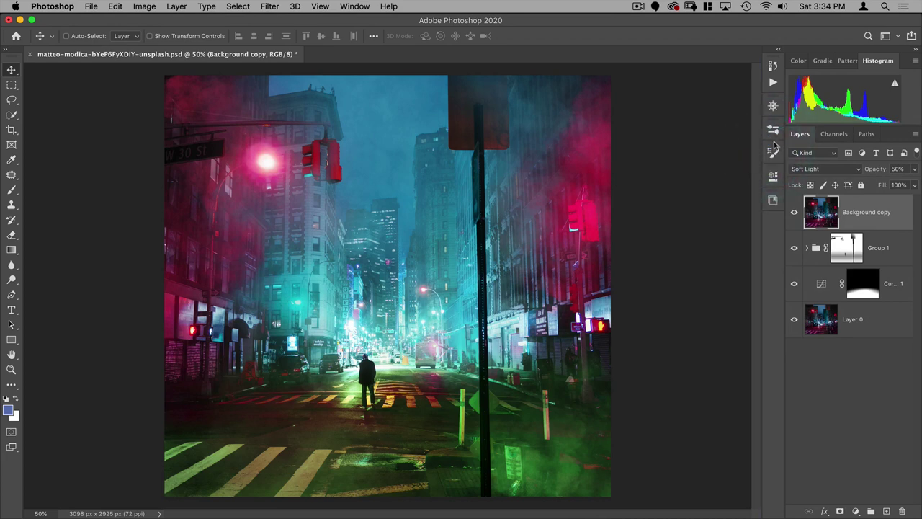
Drag the brush panel icons into their own group within the dock.
drag(773, 134, 771, 127)
click(732, 131)
drag(774, 131, 725, 144)
click(773, 128)
Toggle between the Brushes and Brush Settings tabs, then close the floating panel.
click(772, 130)
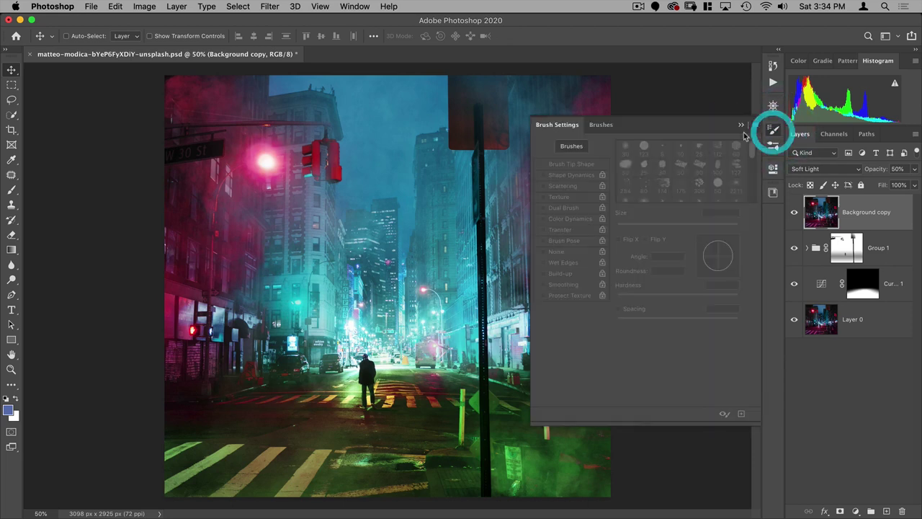
click(598, 124)
click(569, 124)
click(600, 125)
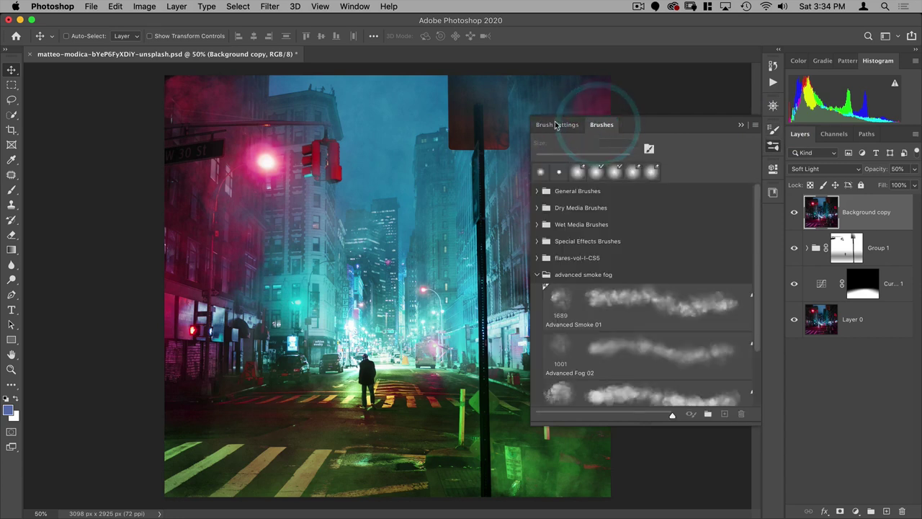
click(544, 125)
click(598, 125)
click(547, 126)
click(741, 127)
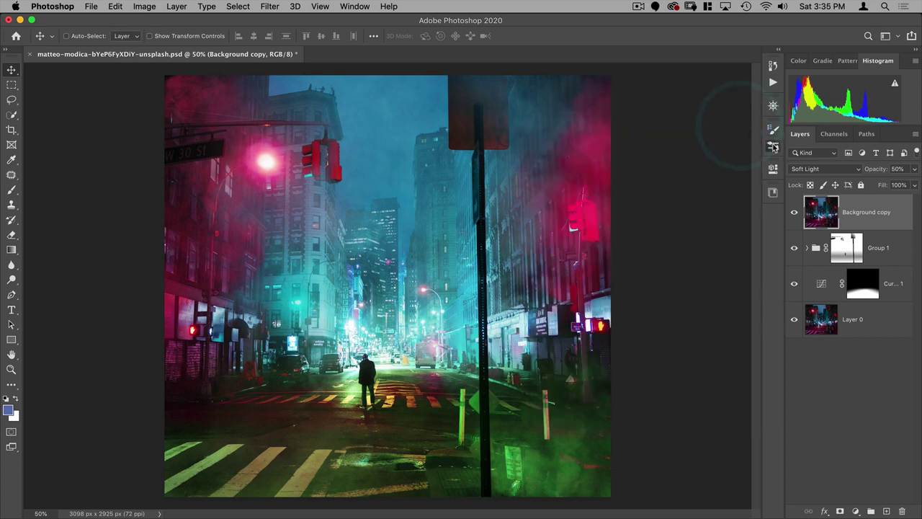
Switch between Brush Settings and Brushes from the dock icons, collapse them, and reposition the brush icon.
click(771, 155)
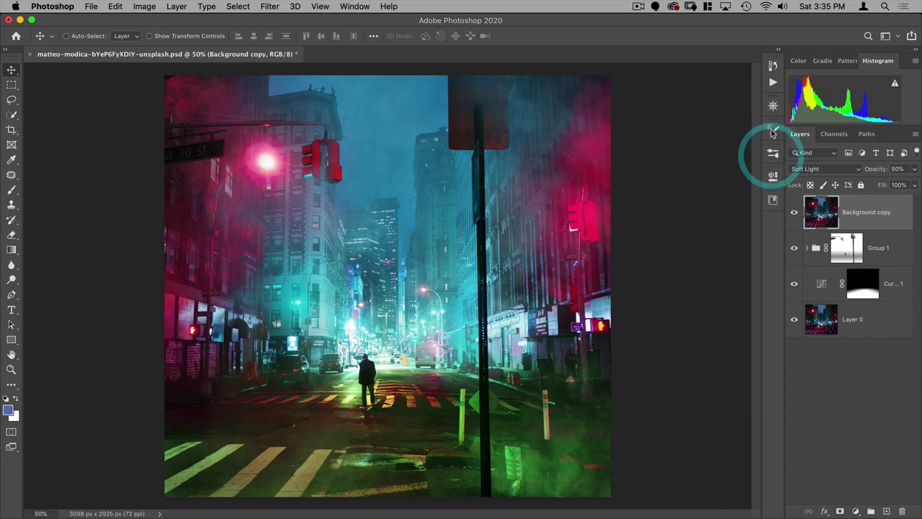
click(772, 127)
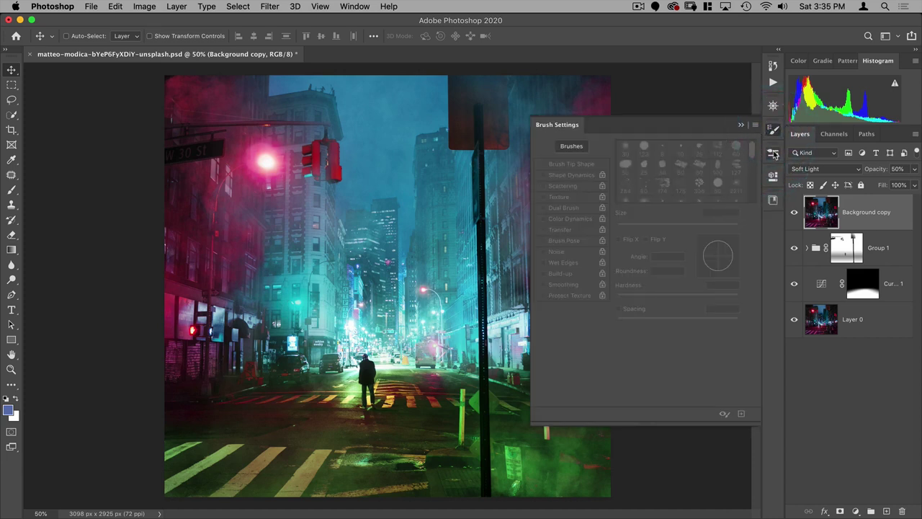
click(773, 154)
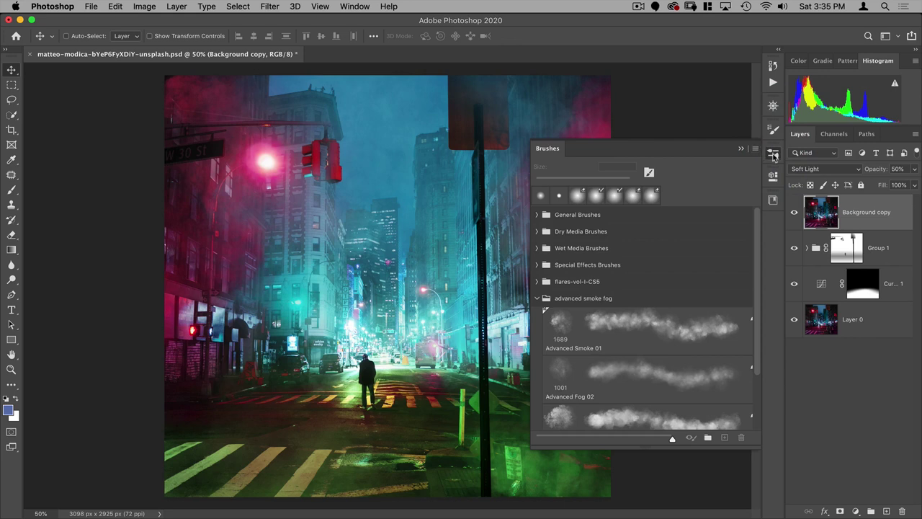
click(773, 128)
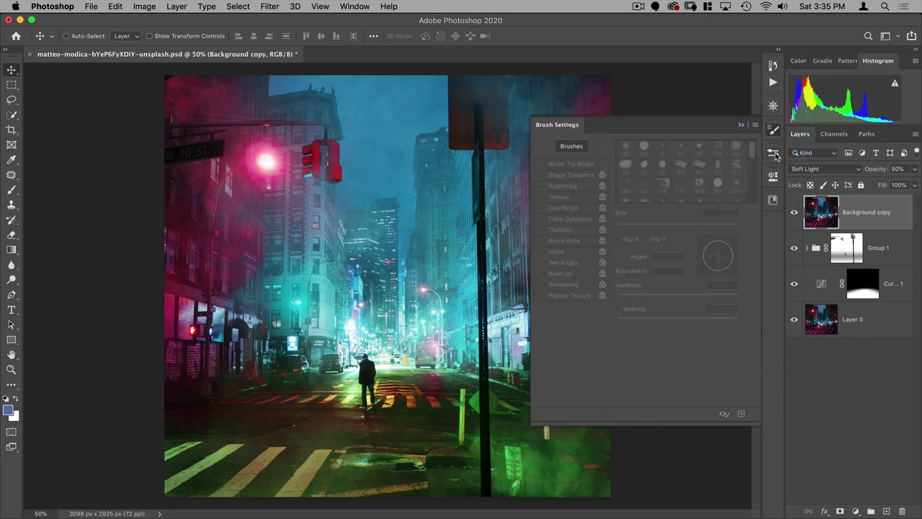
click(774, 154)
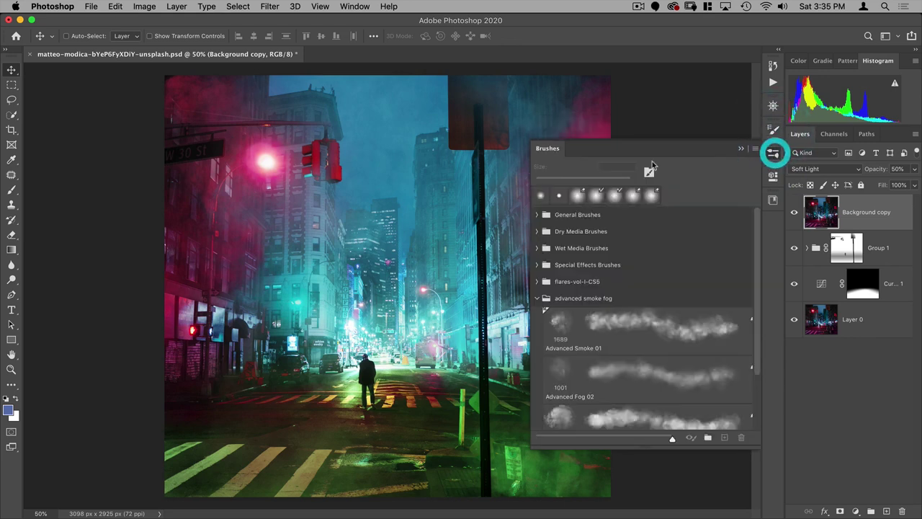
click(774, 154)
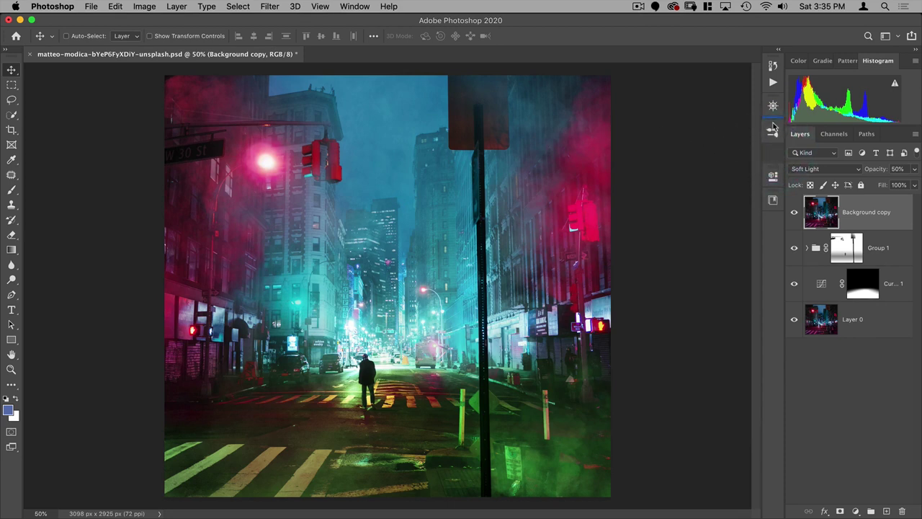
click(771, 122)
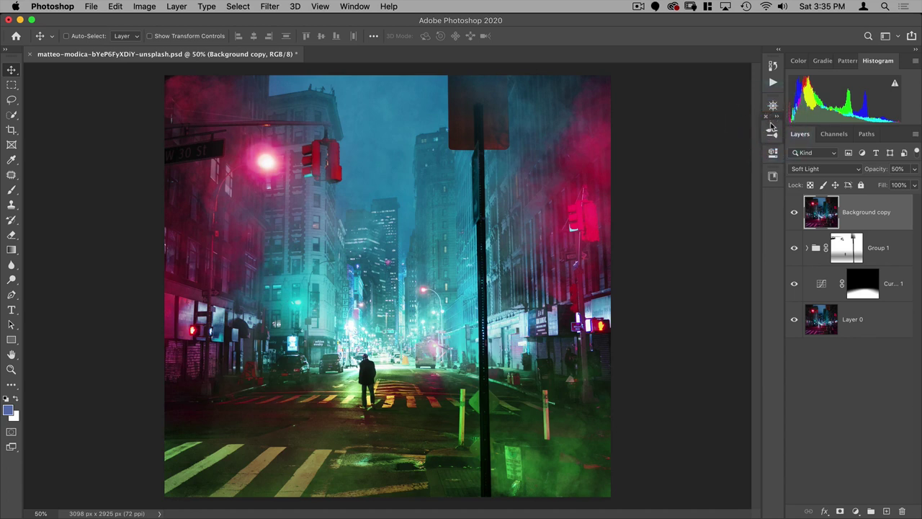
mouse_move(769, 127)
mouse_down()
mouse_move(750, 134)
mouse_move(774, 131)
mouse_up()
Open the Paragraph panel, compare the Character and Paragraph tabs, and collapse it to a dock icon.
click(353, 6)
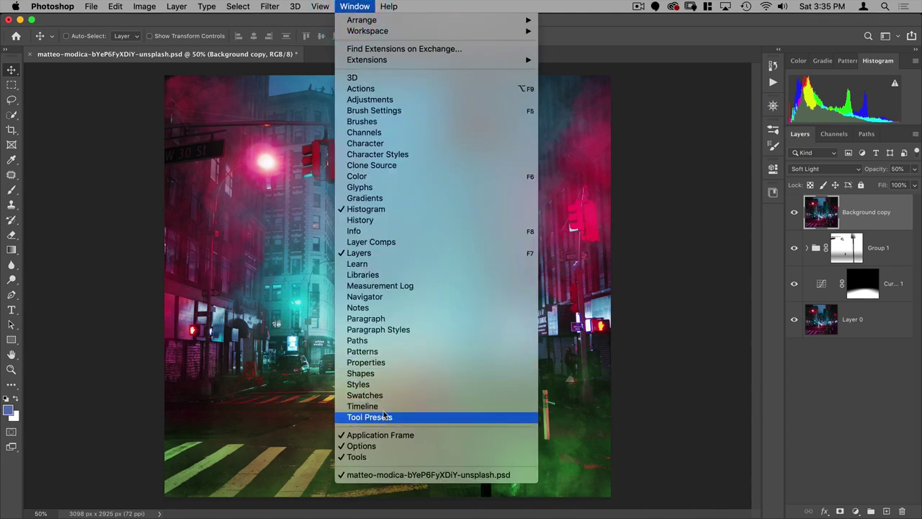
click(408, 334)
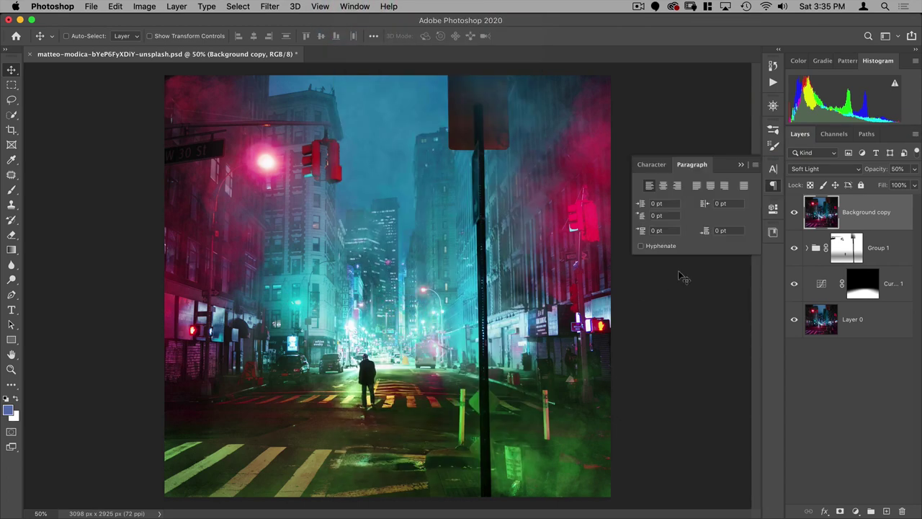
click(652, 164)
click(689, 164)
click(652, 164)
click(686, 164)
click(774, 184)
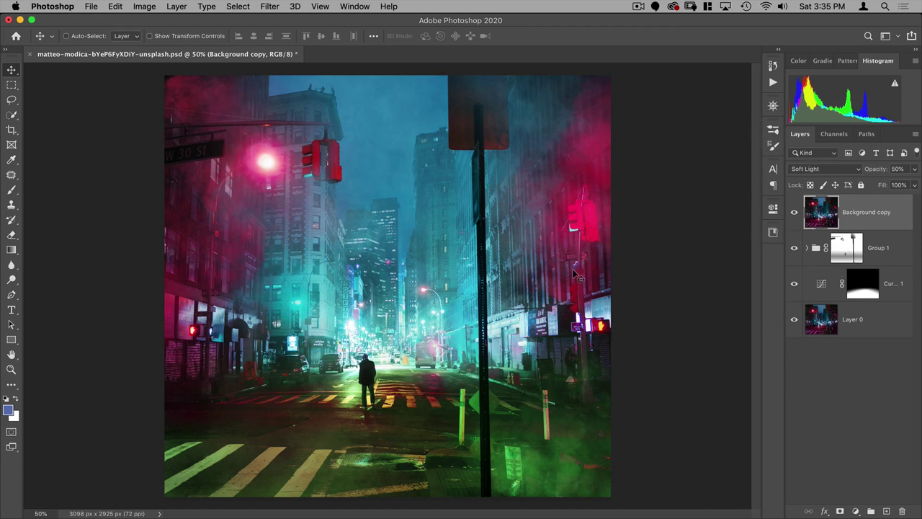
Save the layout as a new workspace under the user's name, including Menus and Toolbar.
click(361, 7)
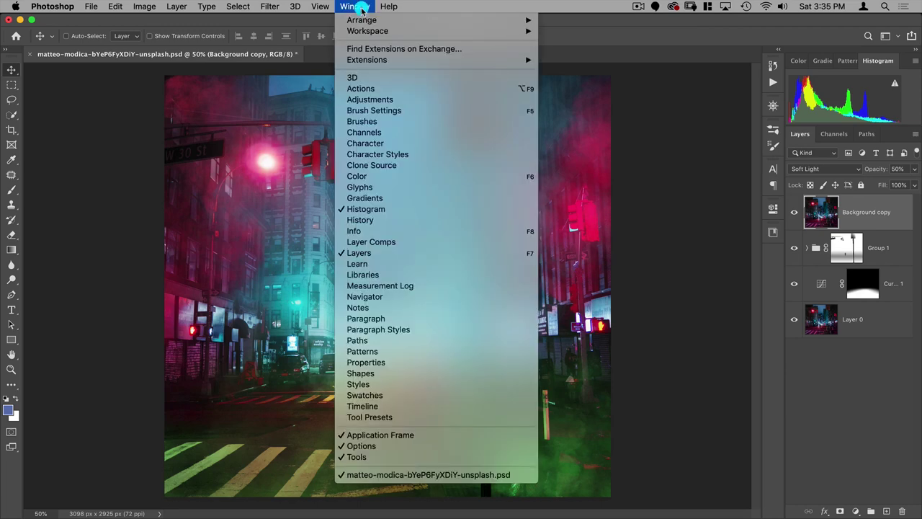
mouse_move(364, 31)
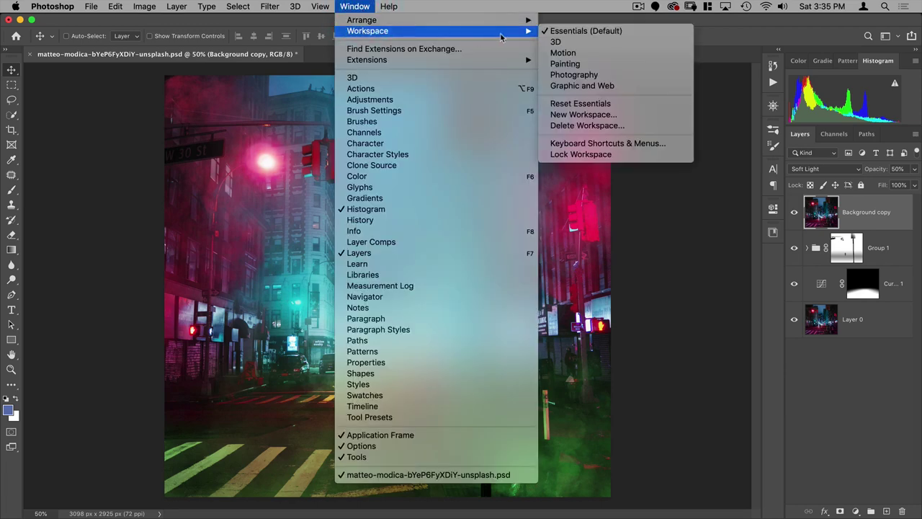
click(569, 115)
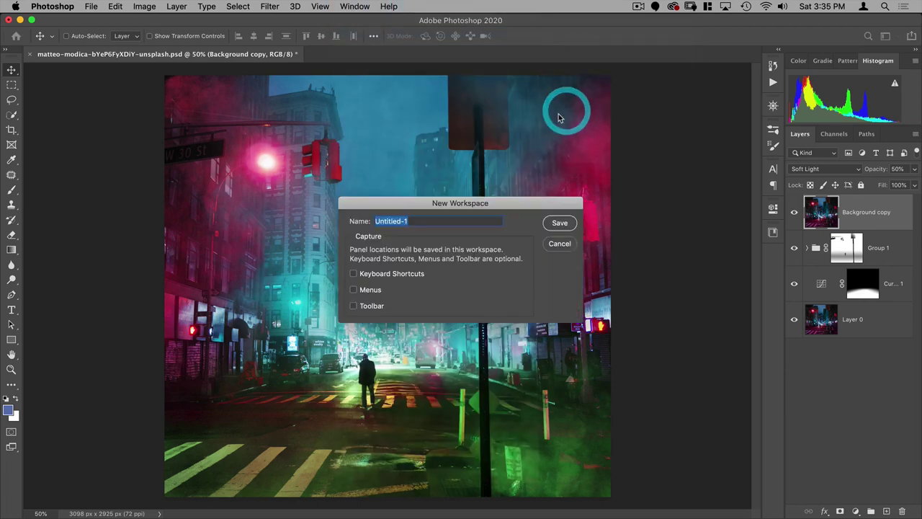
click(438, 220)
double_click(438, 220)
text(Rikard's Workspa)
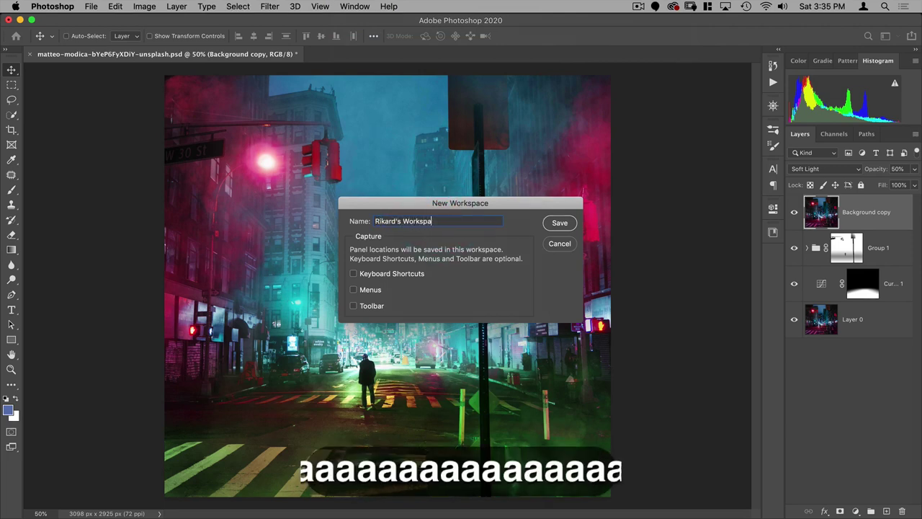
text(ce)
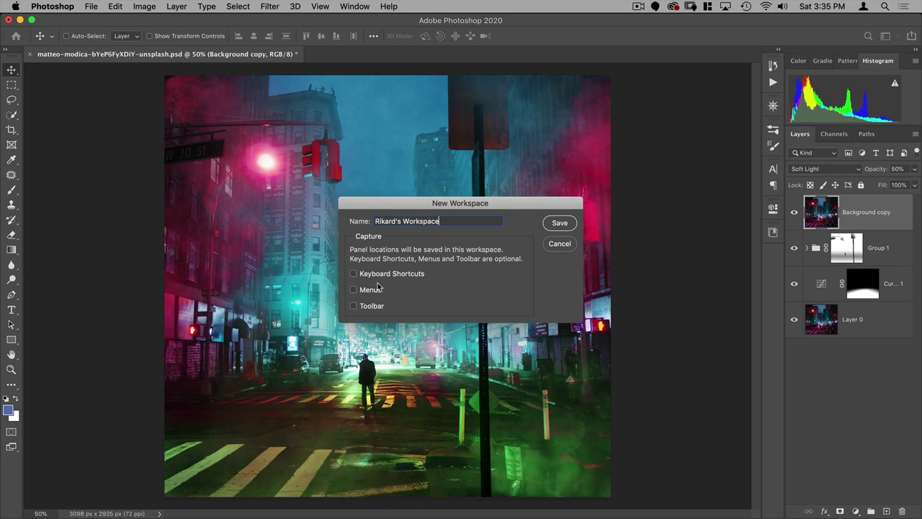
click(354, 290)
click(354, 306)
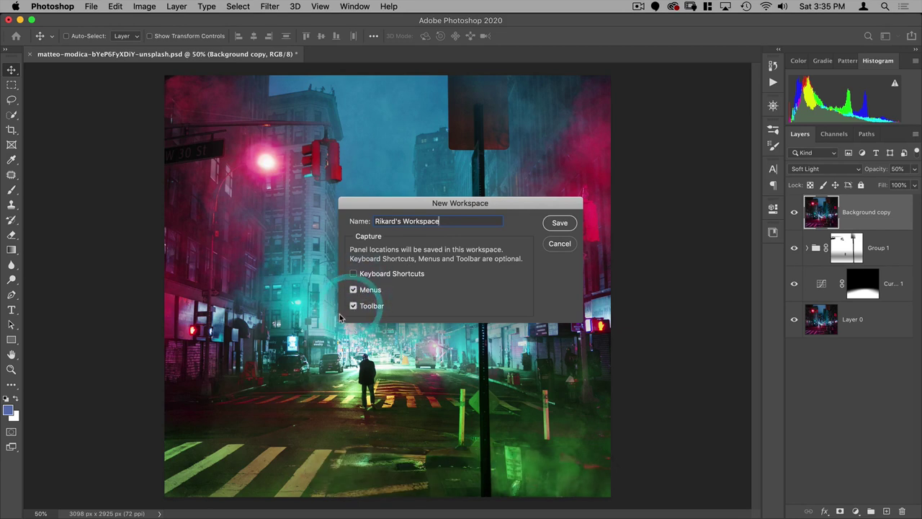
click(560, 223)
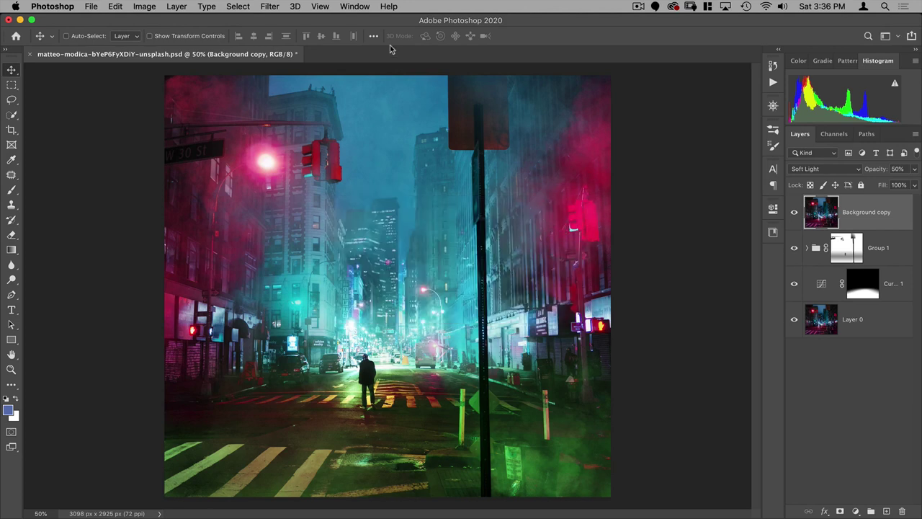
Briefly switch workspaces, then reapply the newly saved custom workspace.
click(356, 6)
mouse_move(356, 31)
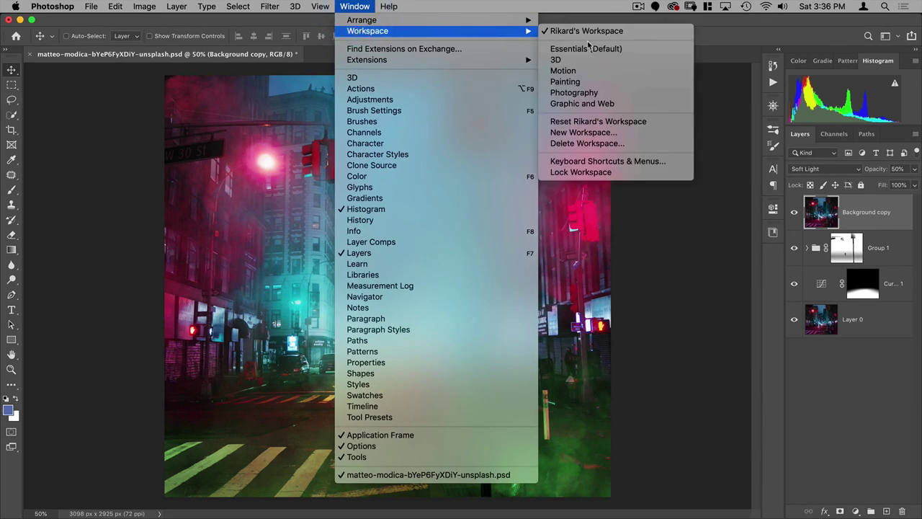
click(581, 69)
click(355, 7)
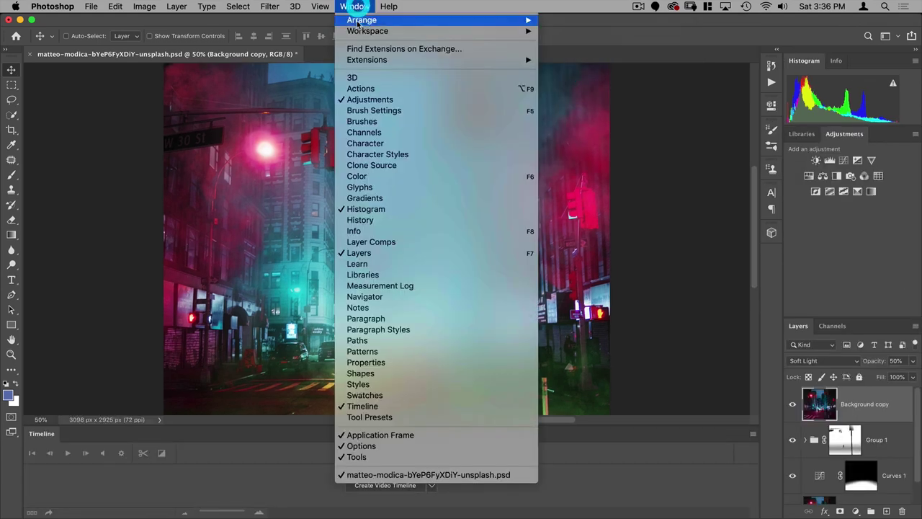
mouse_move(358, 29)
click(605, 33)
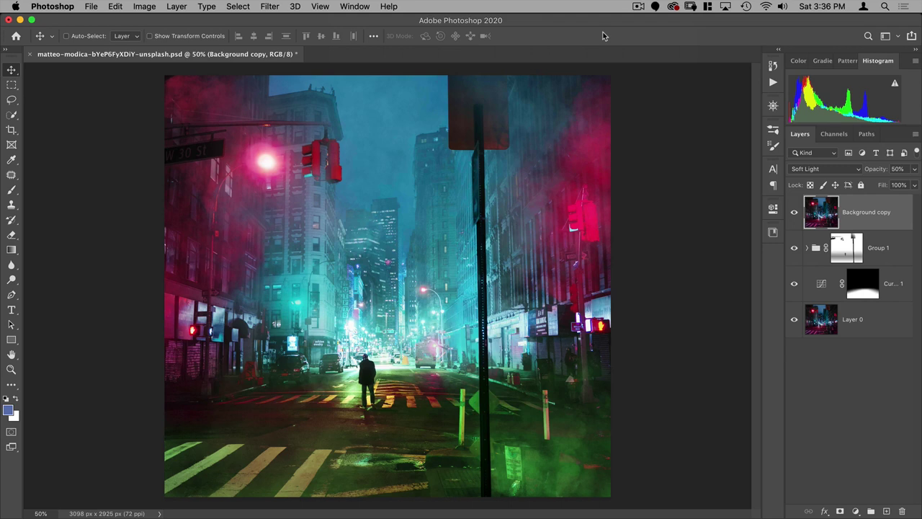
Keep Standard Screen Mode from the toolbar flyout, then switch to Full Screen With Menu Bar with F.
click(11, 449)
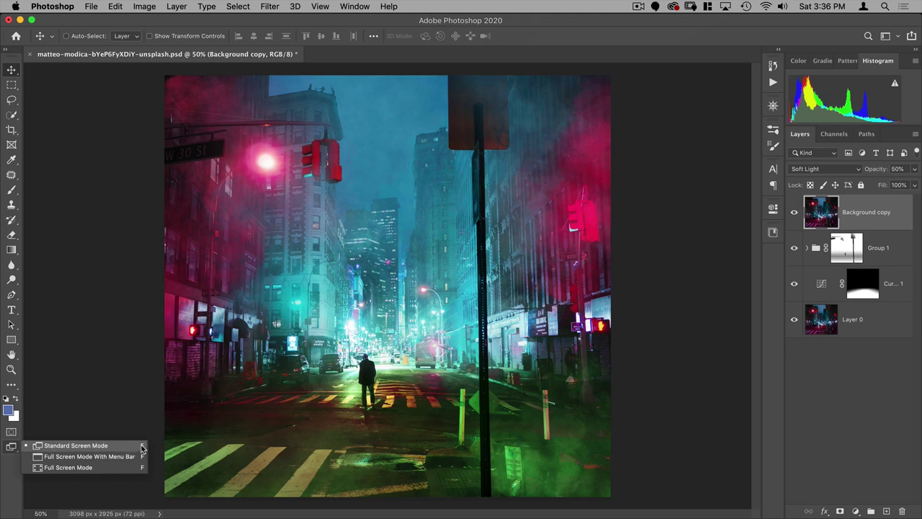
click(55, 446)
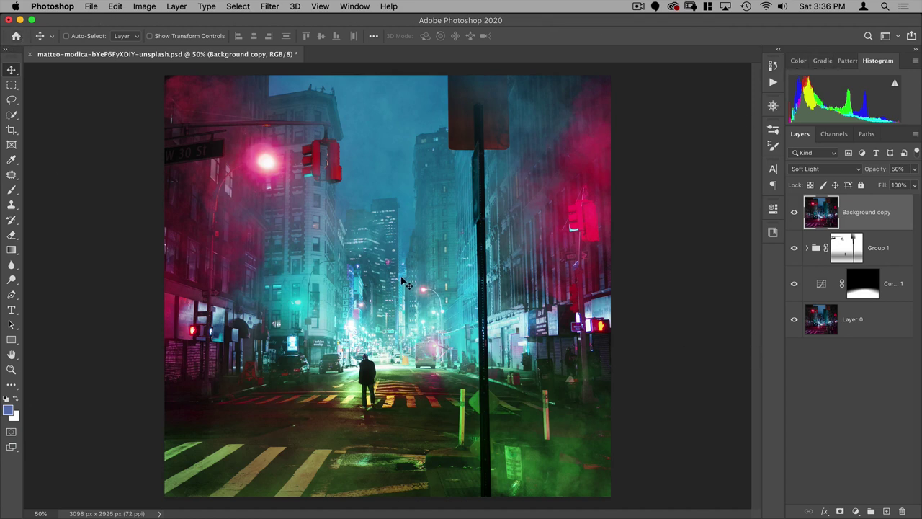
key(f)
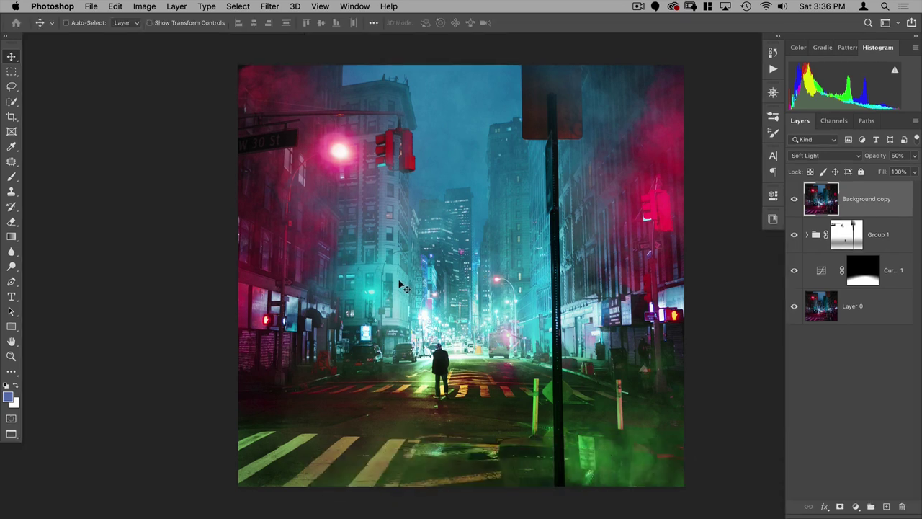
Dismiss the screen mode choices, change screen mode again with F, and pan the image.
right_click(11, 435)
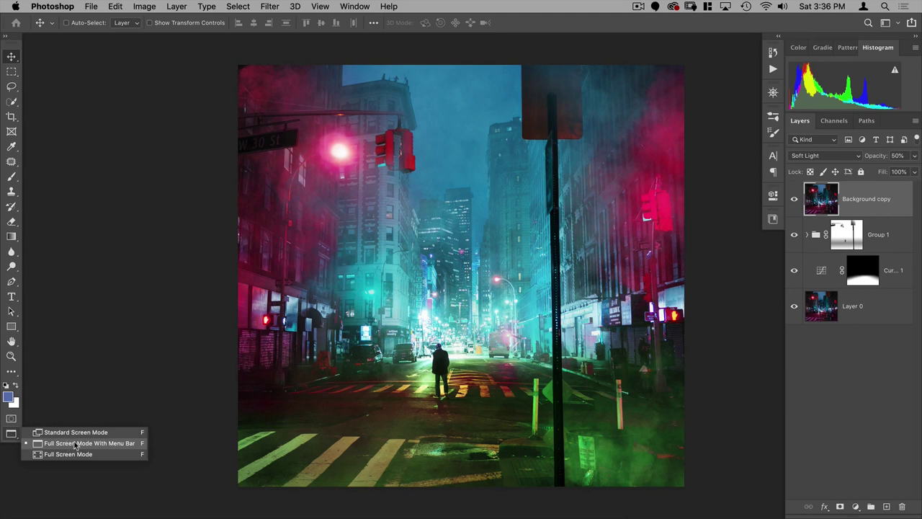
click(248, 278)
click(191, 291)
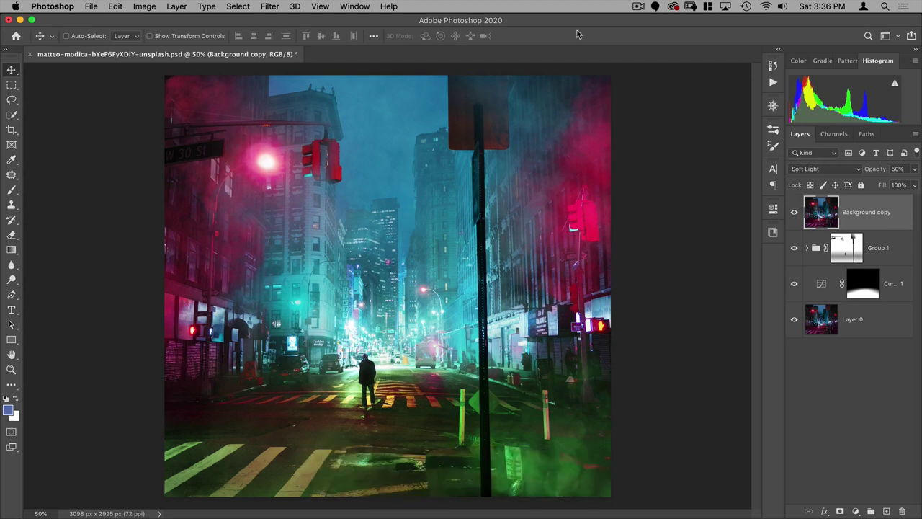
key(f)
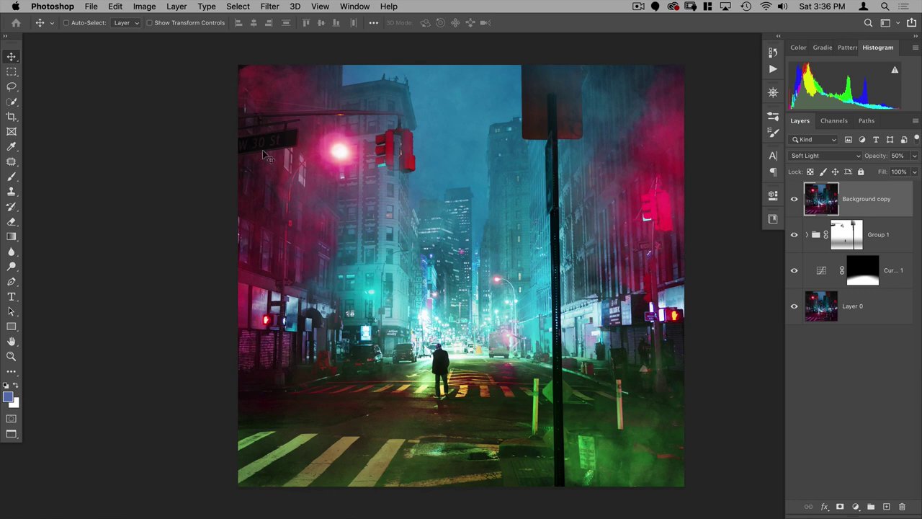
drag(281, 153, 262, 161)
Switch the view to Full Screen Mode With Menu Bar.
key(f)
key(f)
key(space)
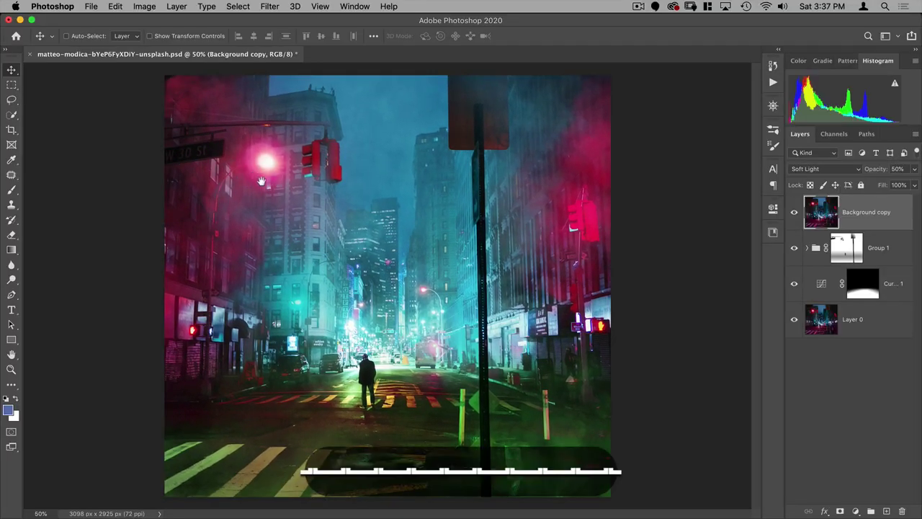
click(287, 171)
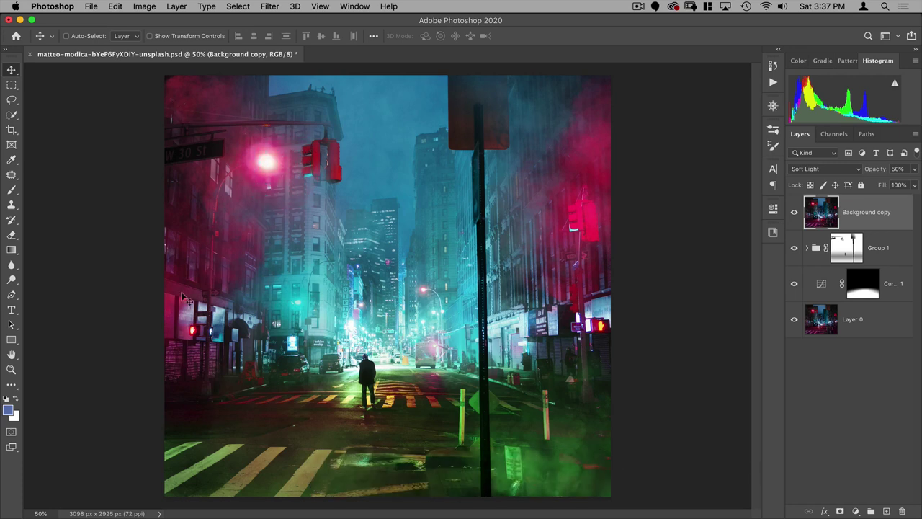
key(space)
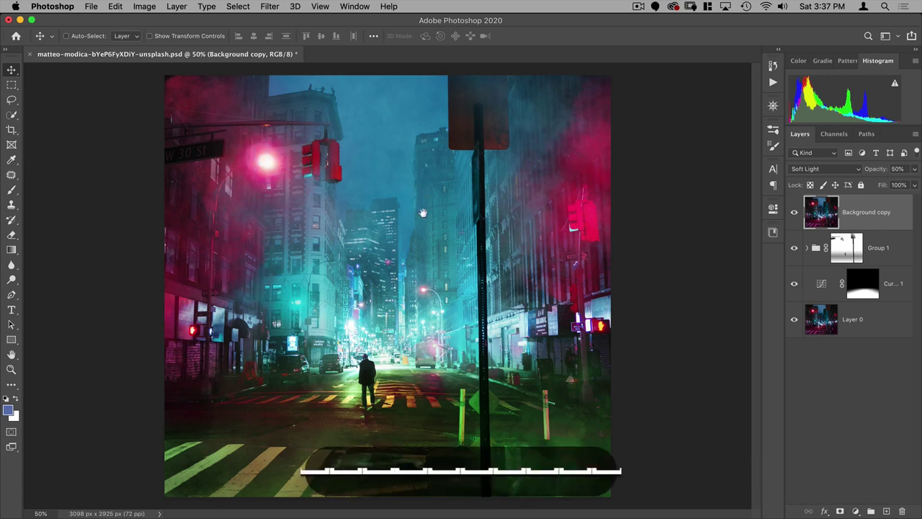
click(306, 216)
drag(11, 447, 62, 458)
Pan the street image left and right, then cycle to the next screen mode.
key(space)
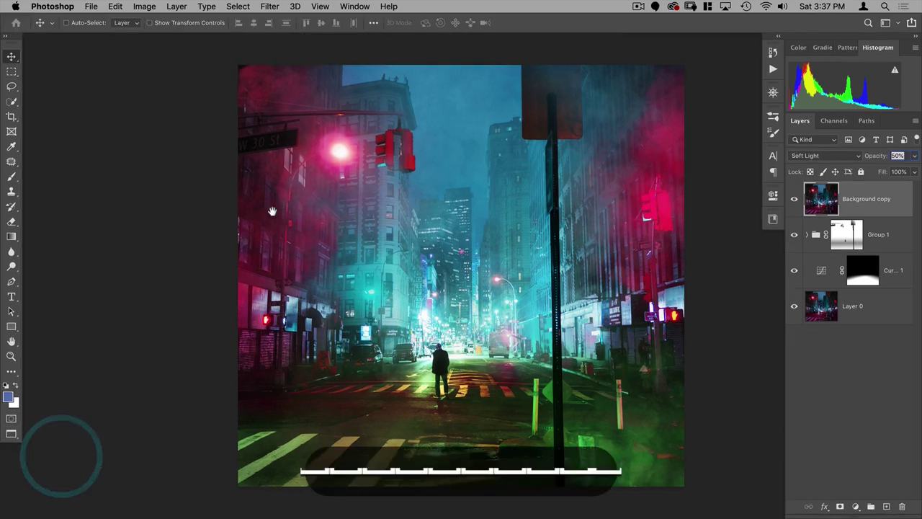
drag(321, 213, 294, 210)
click(294, 210)
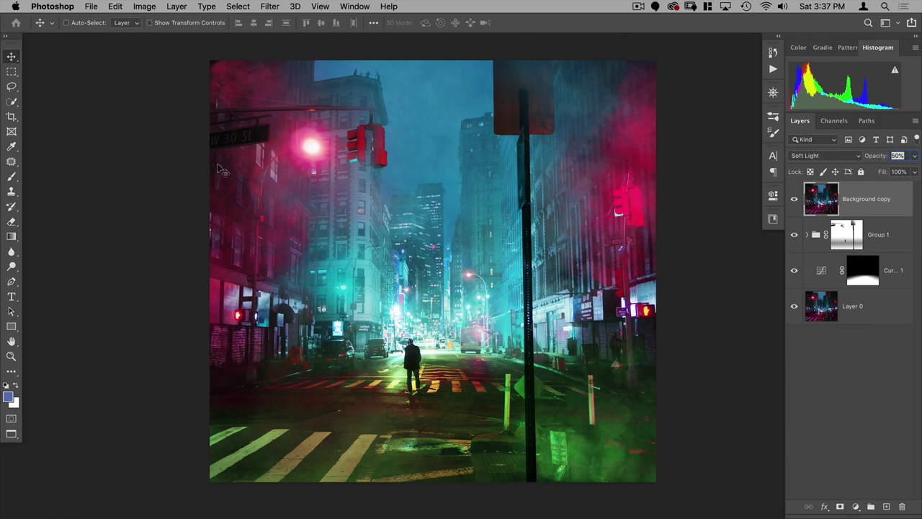
key(f)
key(f)
key(f)
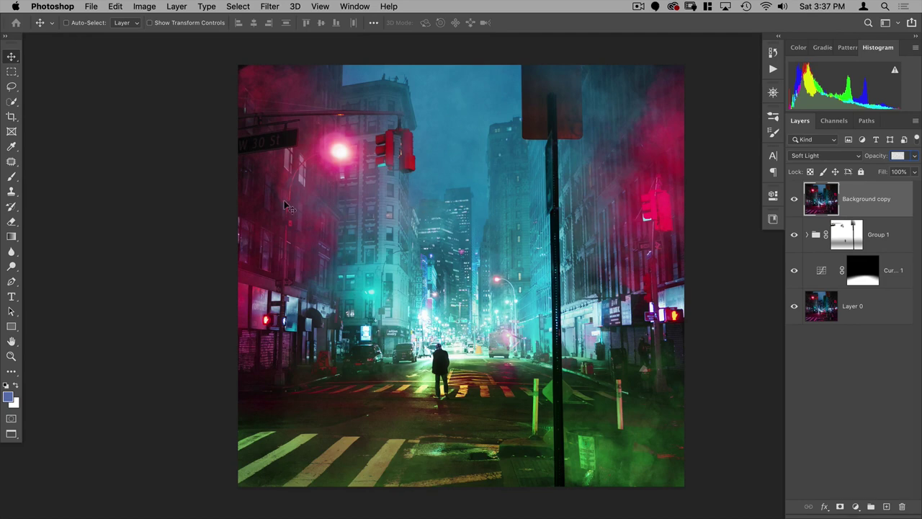
Pan sideways, zoom in on the red building, then zoom out to show the whole image.
key(space)
drag(315, 211, 384, 206)
drag(305, 151, 360, 243)
drag(543, 239, 340, 208)
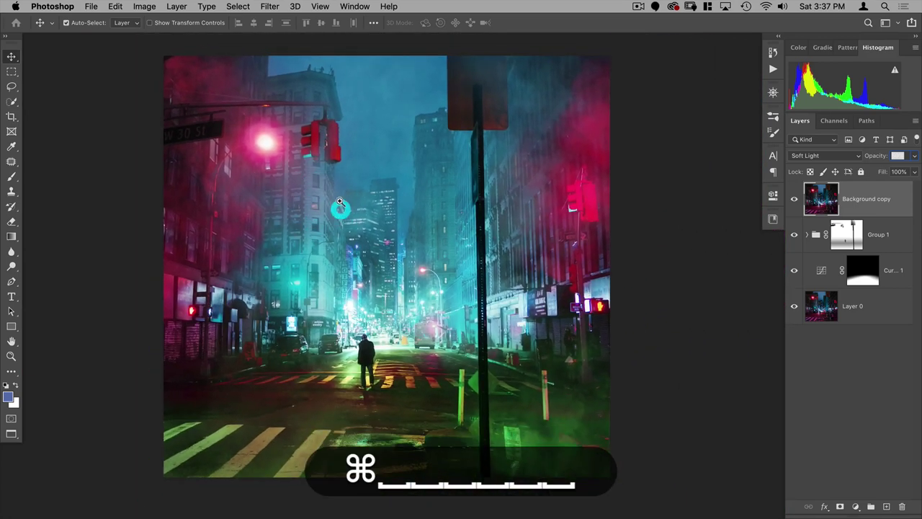
Switch to Full Screen Mode, with no menus, from the screen mode choices.
click(10, 435)
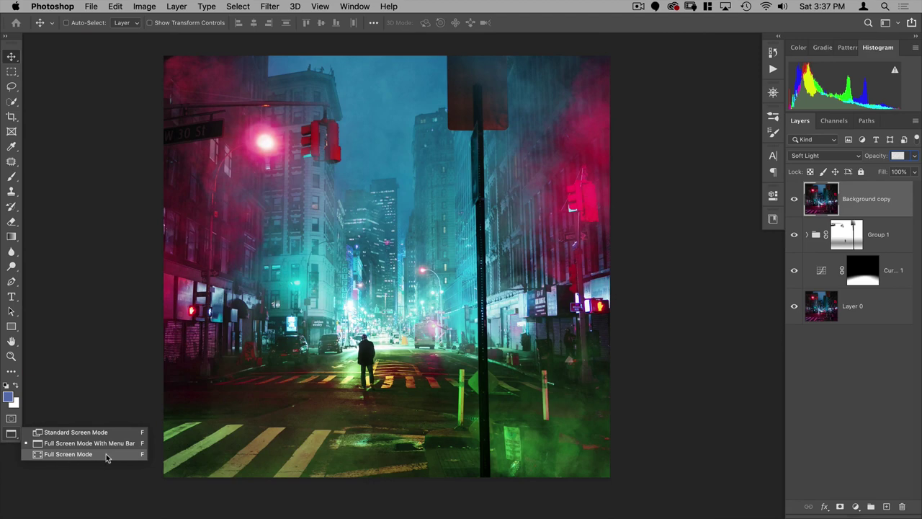
click(64, 454)
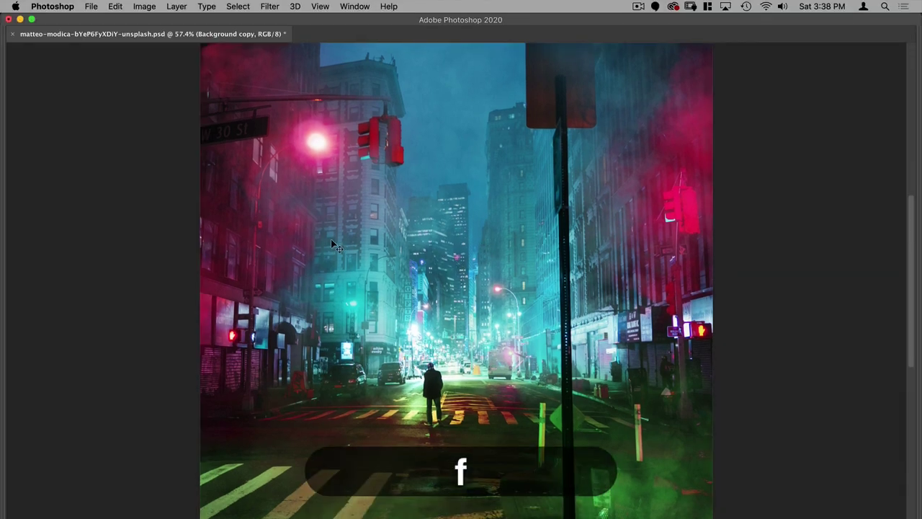
Return to Standard Screen Mode and toggle all panels off and on, ending with them shown.
key(Tab)
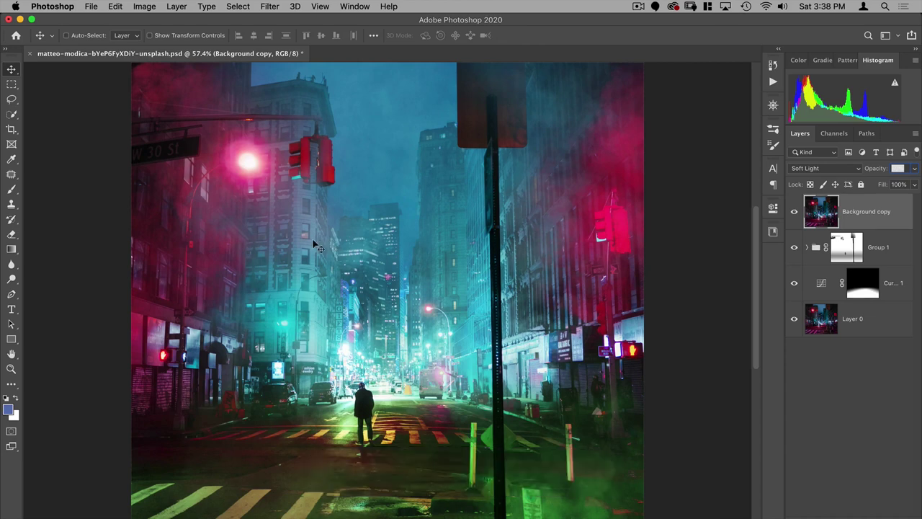
click(11, 447)
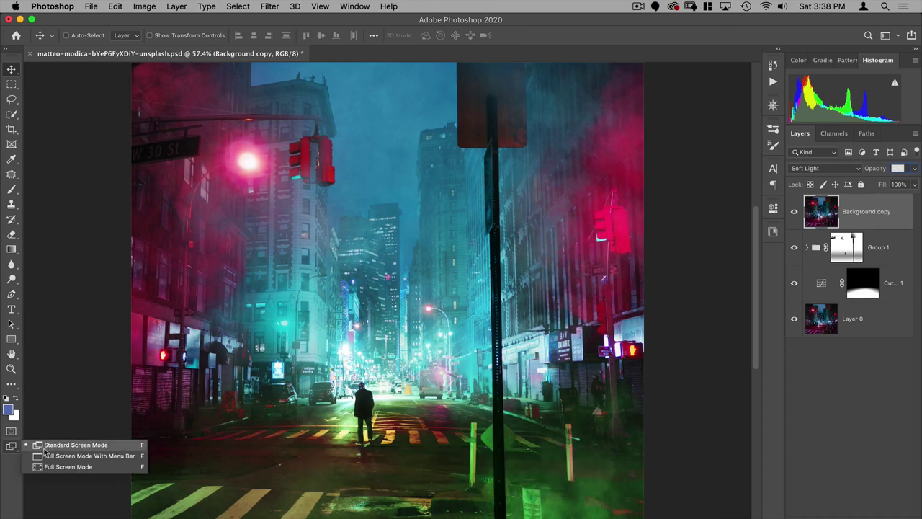
click(55, 442)
key(Tab)
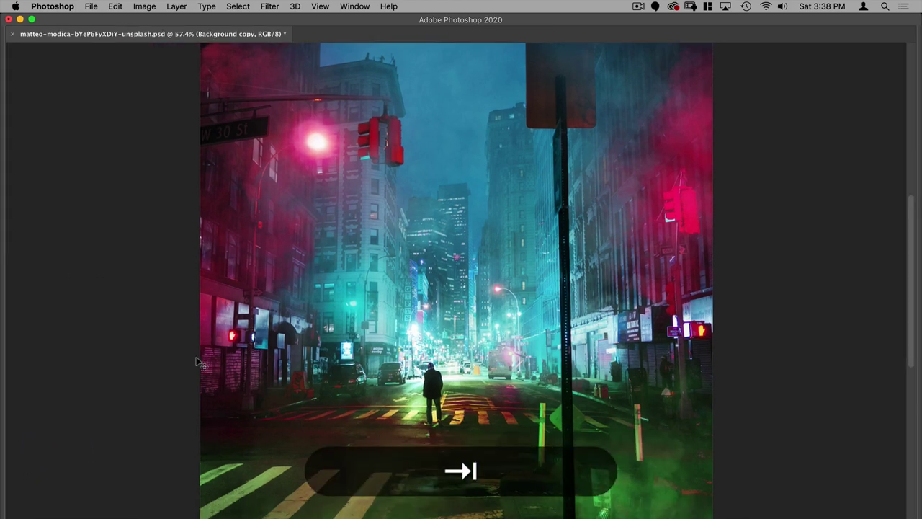
key(Tab)
key(Tab)
key(Tab)
key(Tab)
key(Tab)
key(Tab)
key(Tab)
key(Tab)
key(Tab)
key(Tab)
key(Tab)
key(Tab)
key(Tab)
key(Tab)
key(Tab)
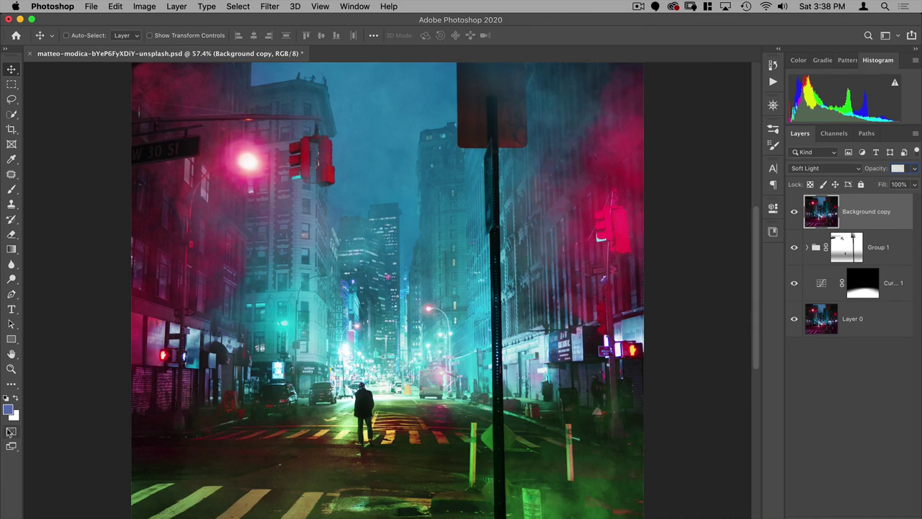
key(Tab)
key(Tab)
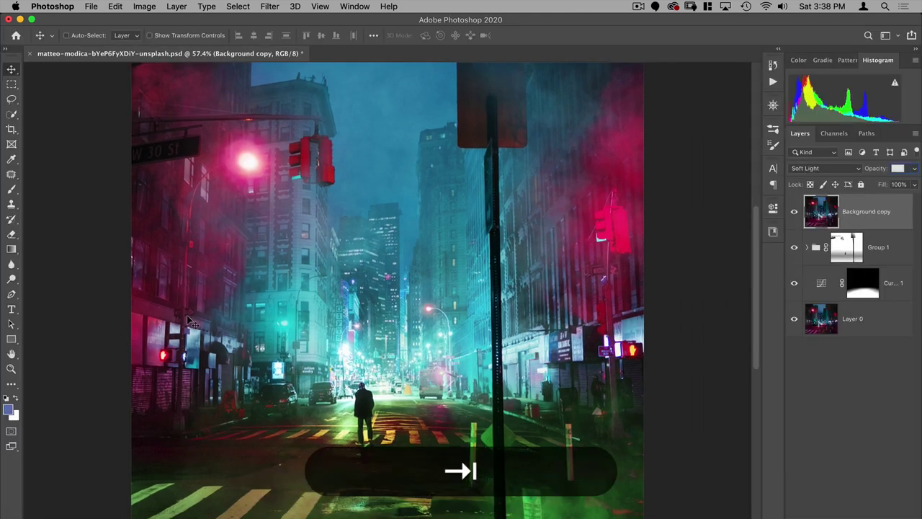
key(Tab)
key(Tab)
key(Tab)
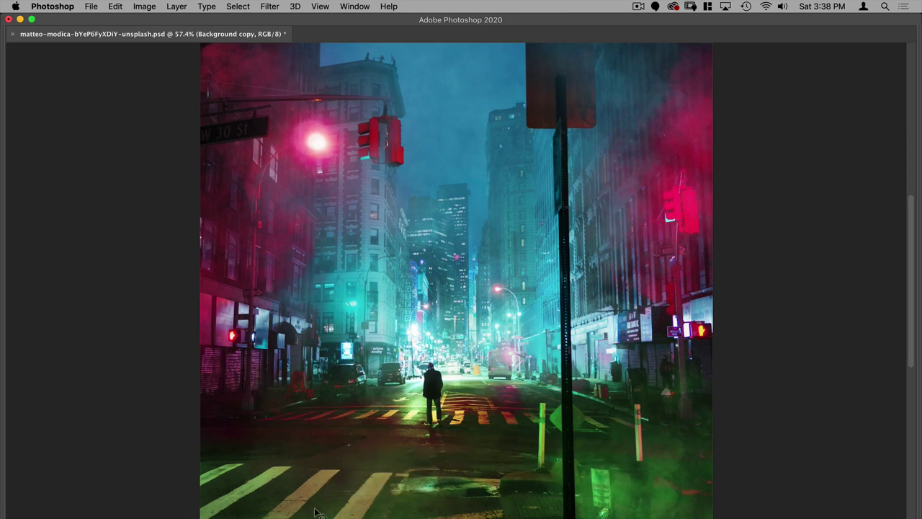
key(Tab)
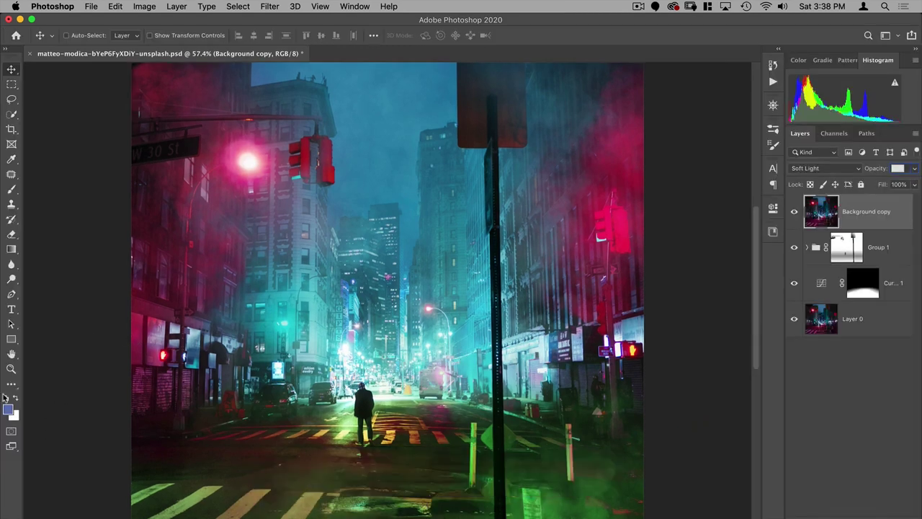
Cycle to Full Screen Mode With Menu Bar and toggle the panels off and on.
key(f)
key(f)
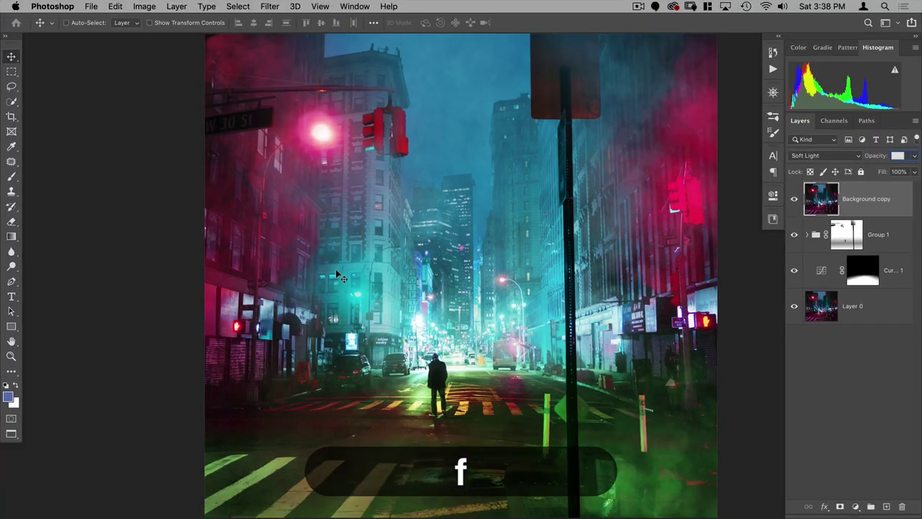
key(f)
key(f)
key(f)
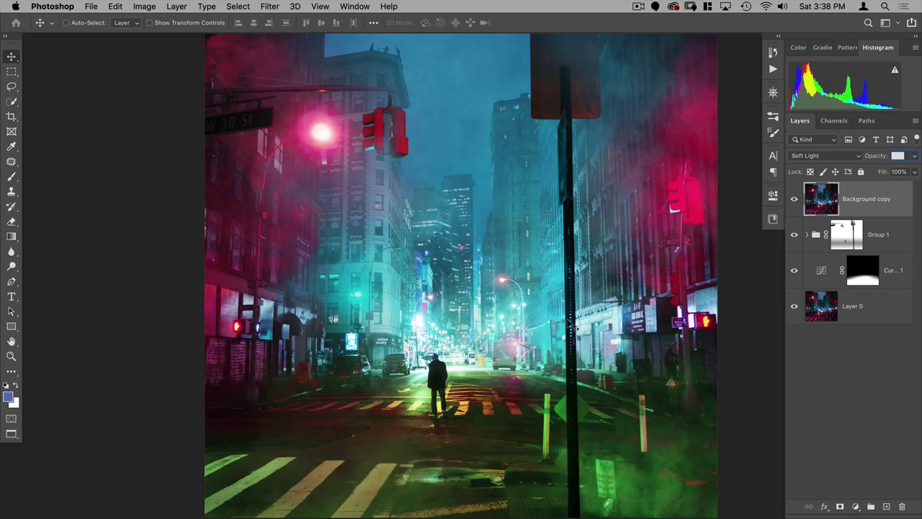
key(Tab)
key(Tab)
key(Tab)
key(Tab)
key(Tab)
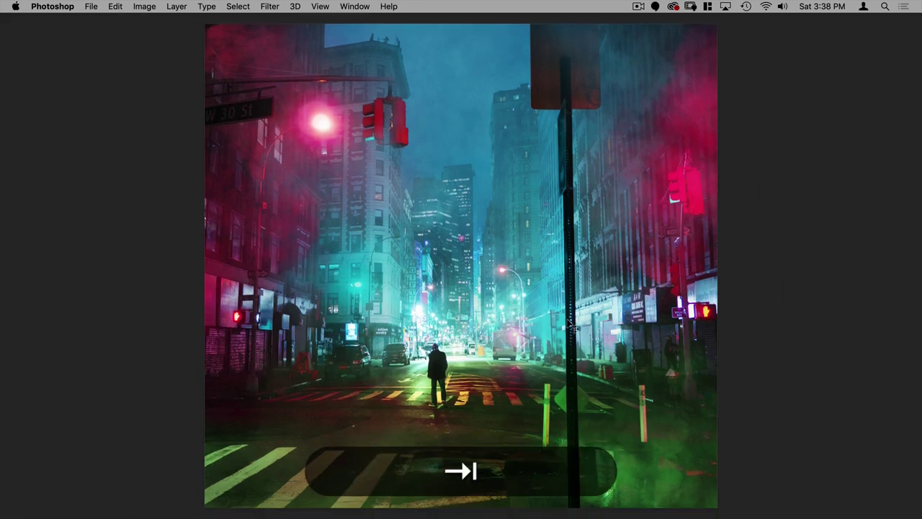
key(Tab)
key(Tab)
key(Tab)
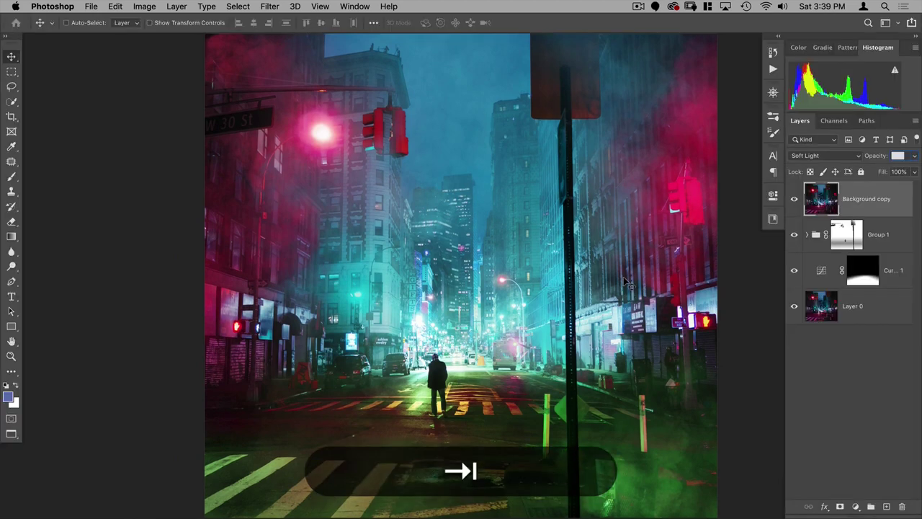